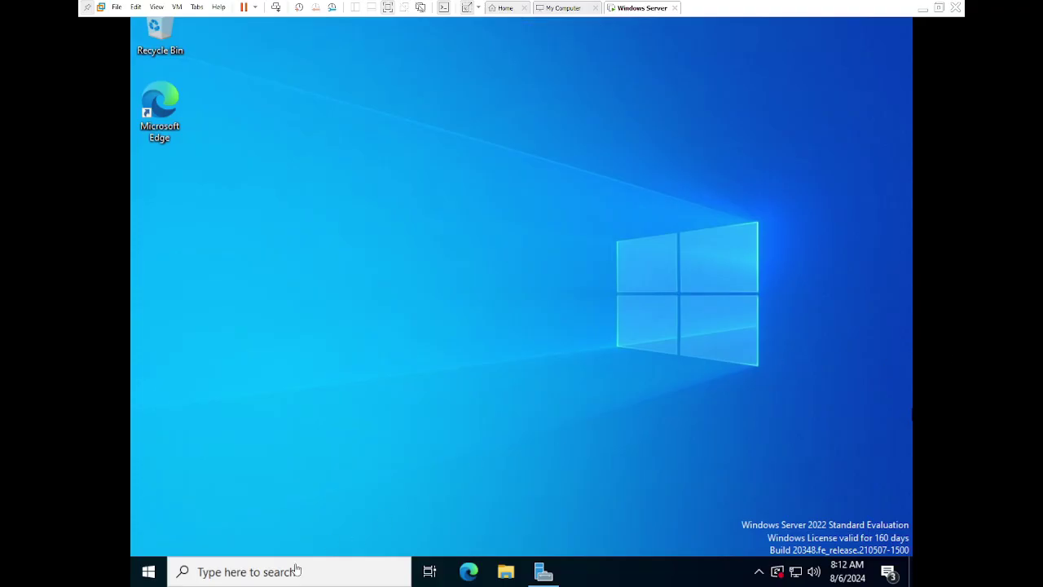
Launch Group Policy Management from Start search and edit the eastcharmer.local Default Domain Policy
{"action": "type", "text": "grou"}
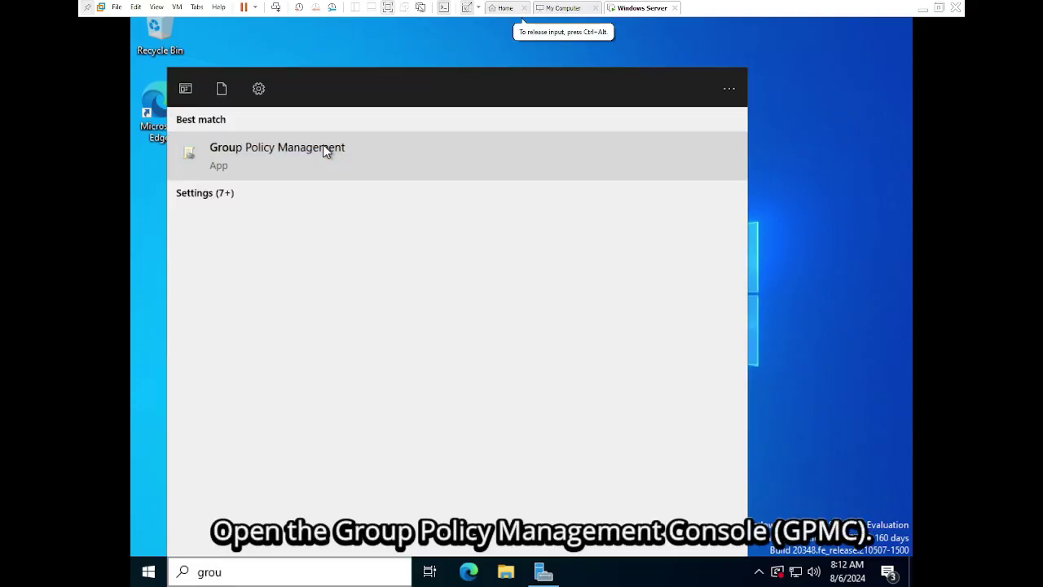
{"action": "left_click", "coordinate": [324, 145]}
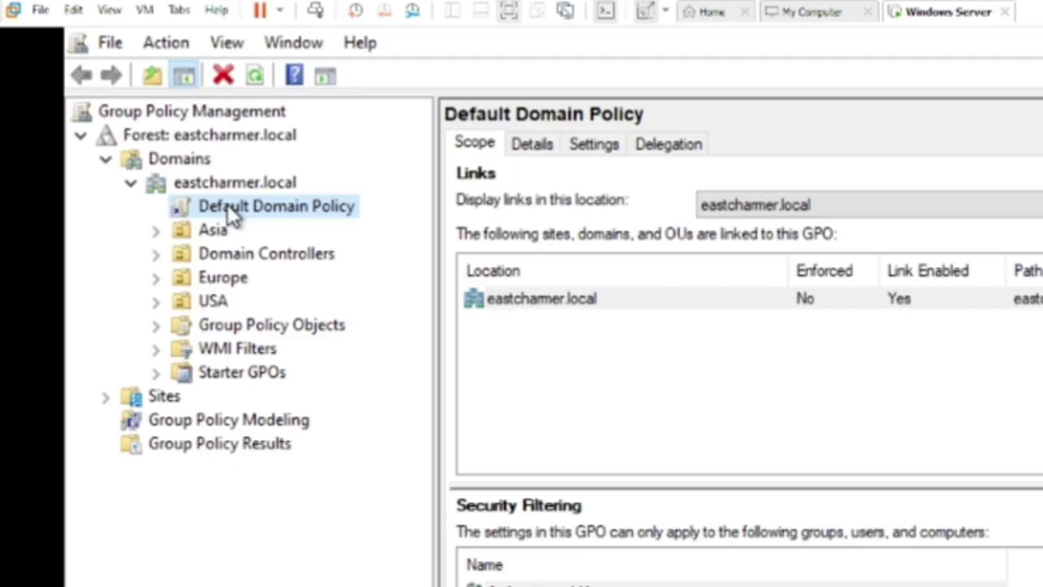
{"action": "right_click", "coordinate": [334, 217]}
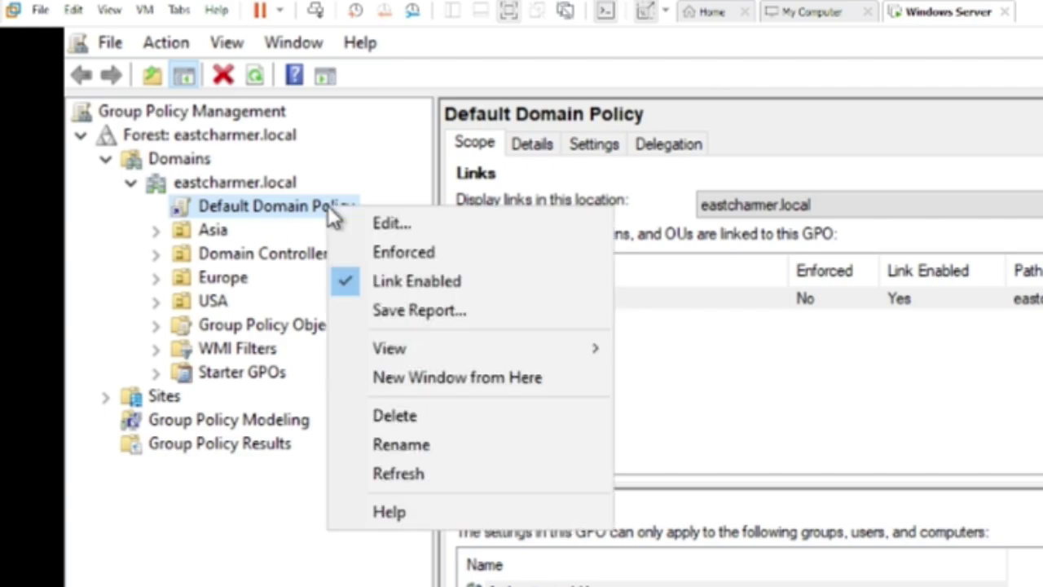
{"action": "left_click", "coordinate": [385, 224]}
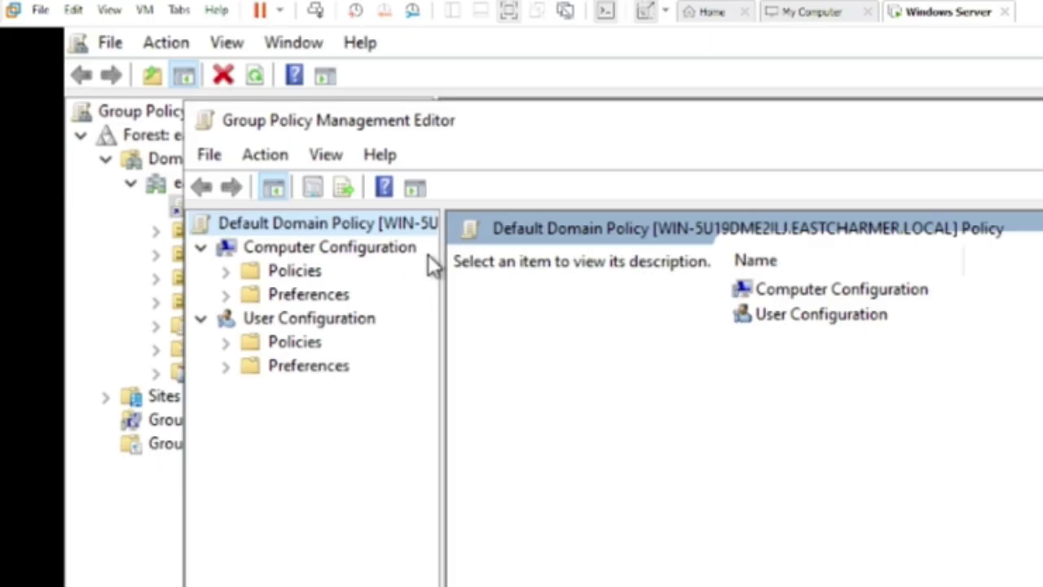
Navigate Computer Configuration to Security Settings > Account Policies > Password Policy and maximize the editor
{"action": "left_click", "coordinate": [226, 271]}
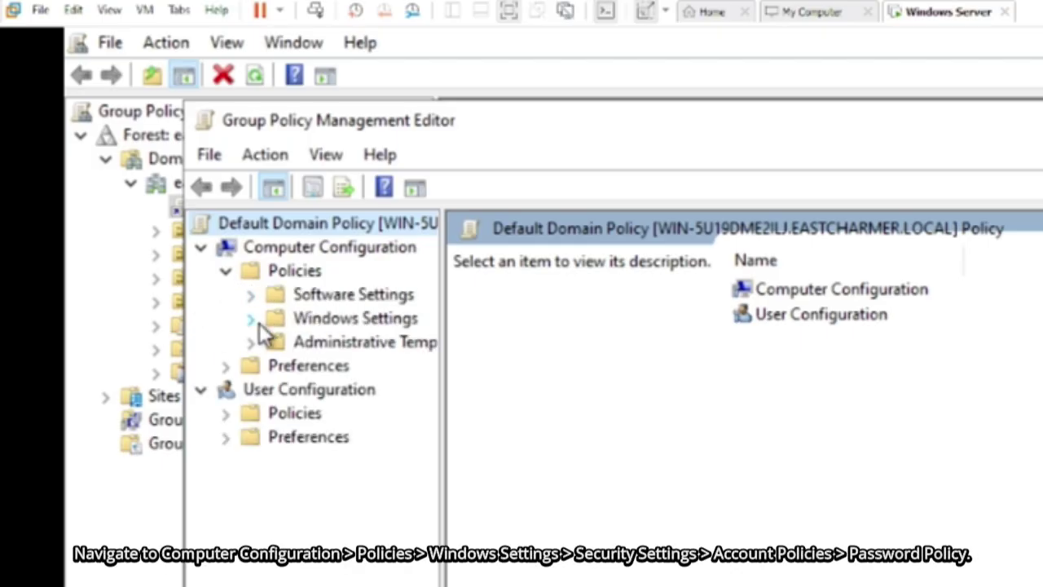
{"action": "left_click", "coordinate": [251, 319]}
{"action": "left_click_drag", "start_coordinate": [441, 354], "coordinate": [553, 353]}
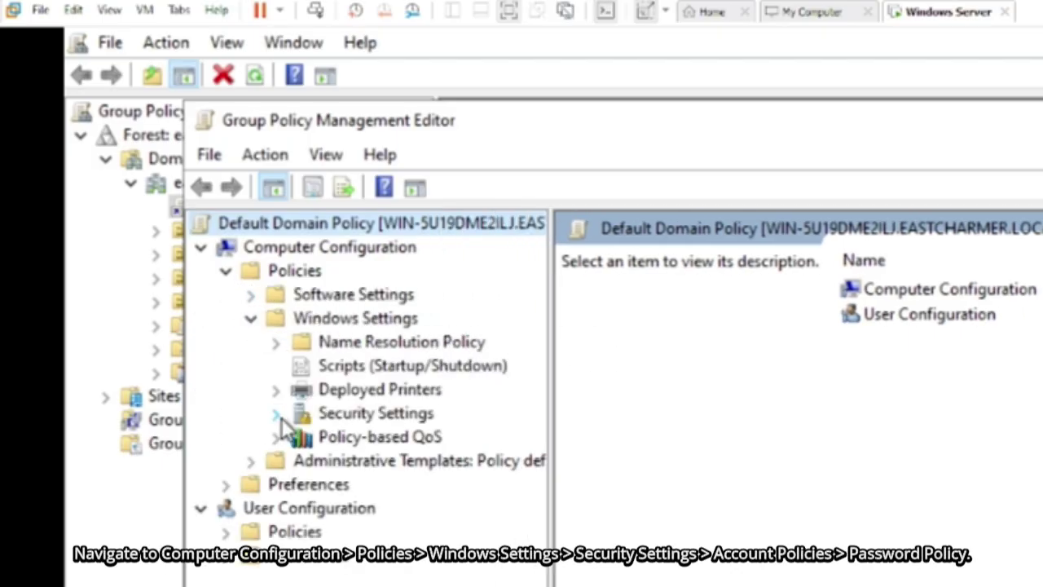
{"action": "left_click", "coordinate": [277, 414]}
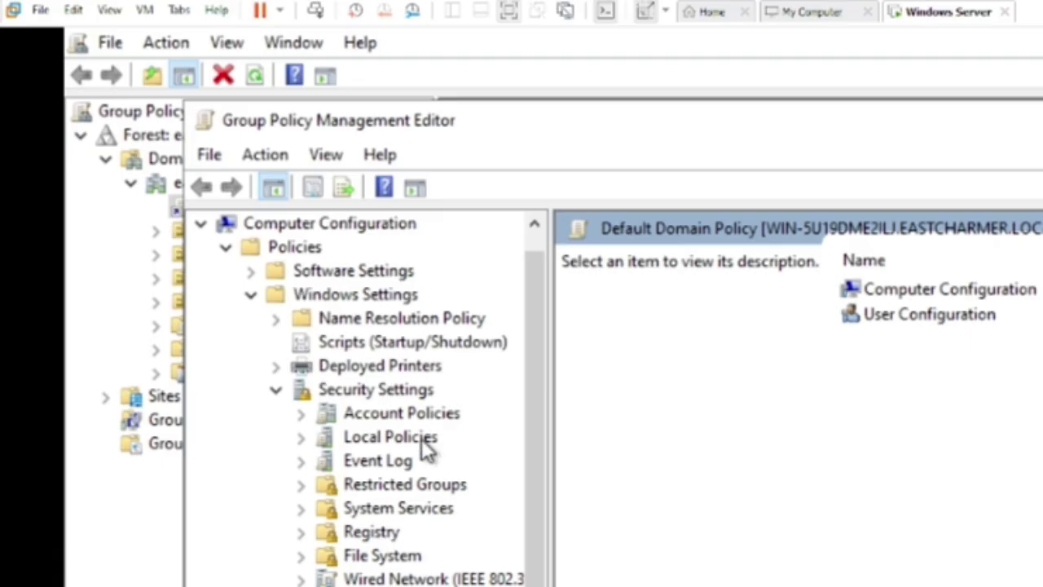
{"action": "left_click", "coordinate": [302, 414]}
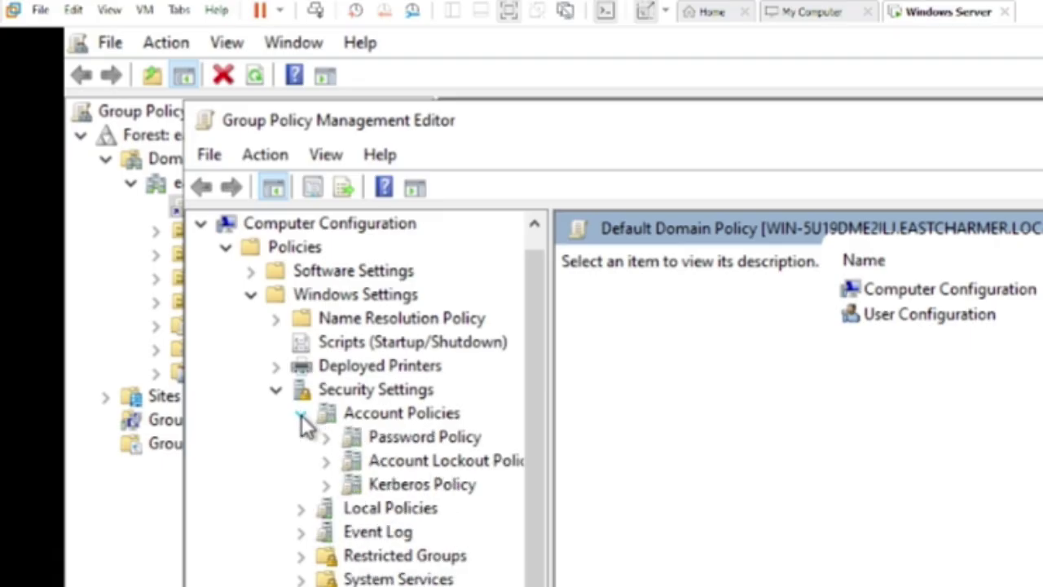
{"action": "left_click", "coordinate": [445, 436]}
{"action": "double_click", "coordinate": [575, 120]}
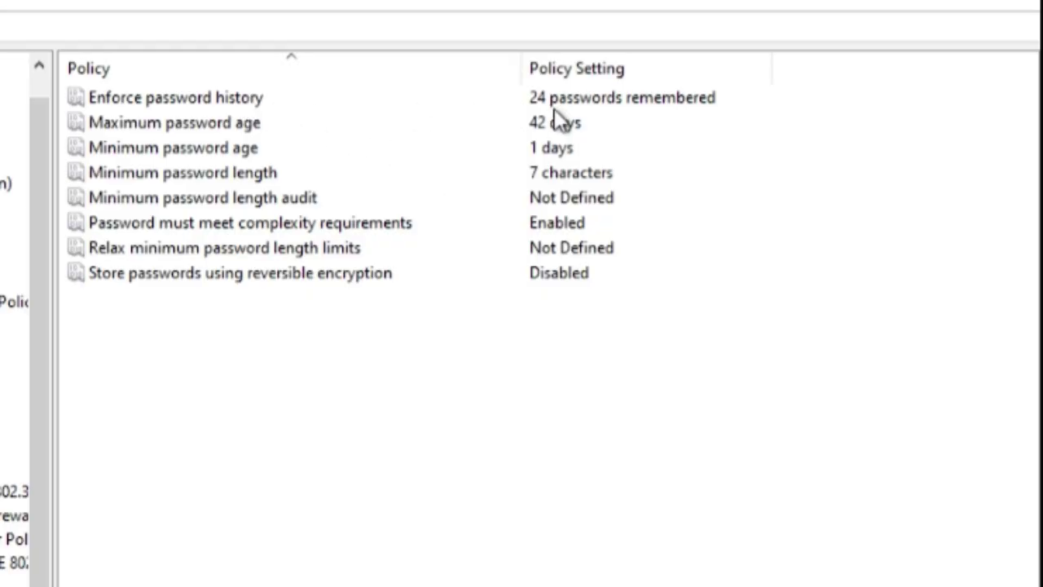
Change Enforce password history from 24 to 4 remembered passwords
{"action": "double_click", "coordinate": [249, 101]}
{"action": "left_click", "coordinate": [180, 314]}
{"action": "double_click", "coordinate": [179, 314]}
{"action": "type", "text": "4"}
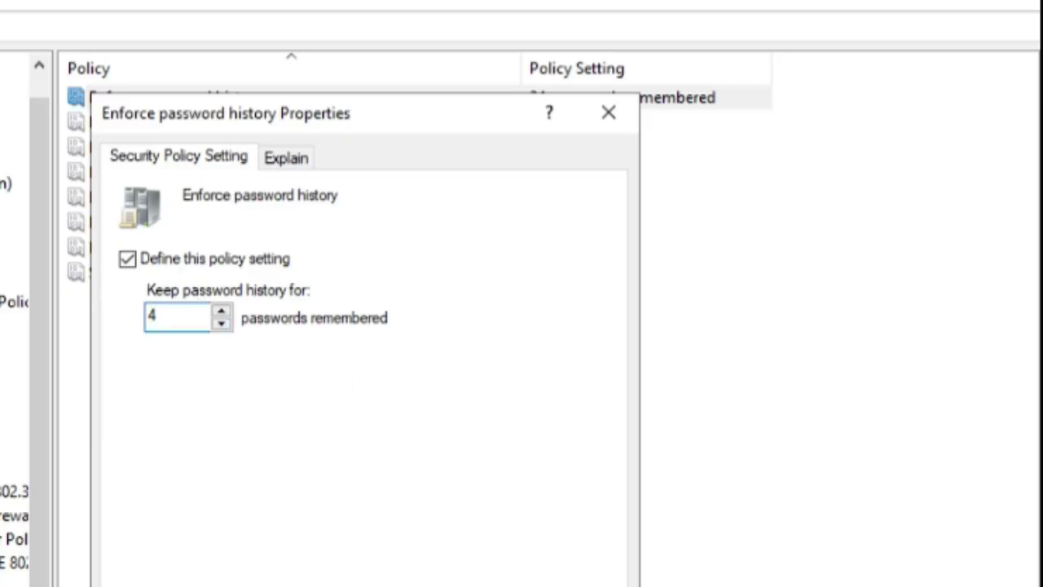
{"action": "key", "text": "alt+a"}
{"action": "left_click", "coordinate": [609, 112]}
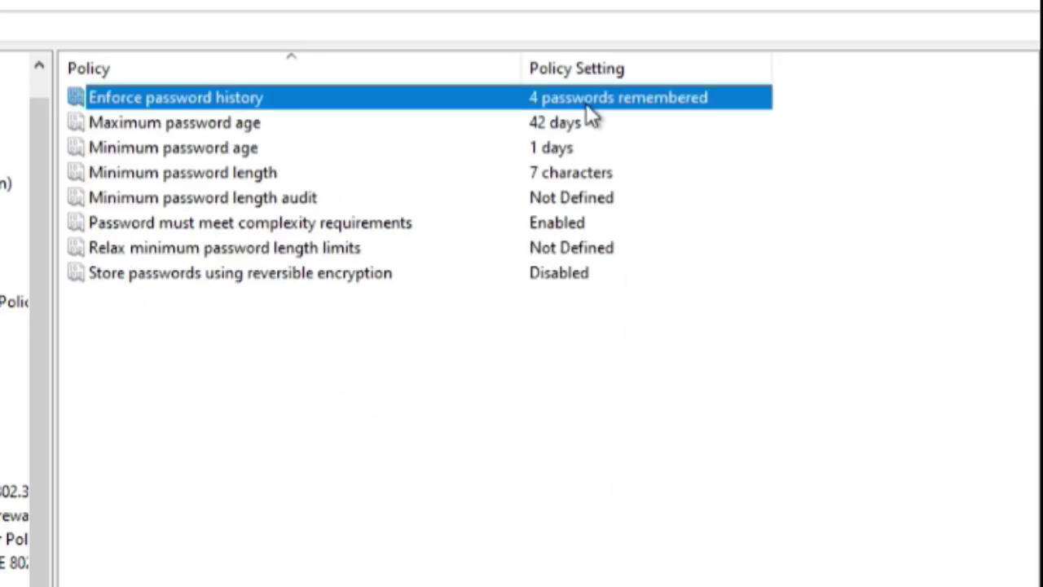
Set Maximum password age to 60 days instead of 42
{"action": "double_click", "coordinate": [228, 126]}
{"action": "left_click_drag", "start_coordinate": [174, 317], "coordinate": [131, 314]}
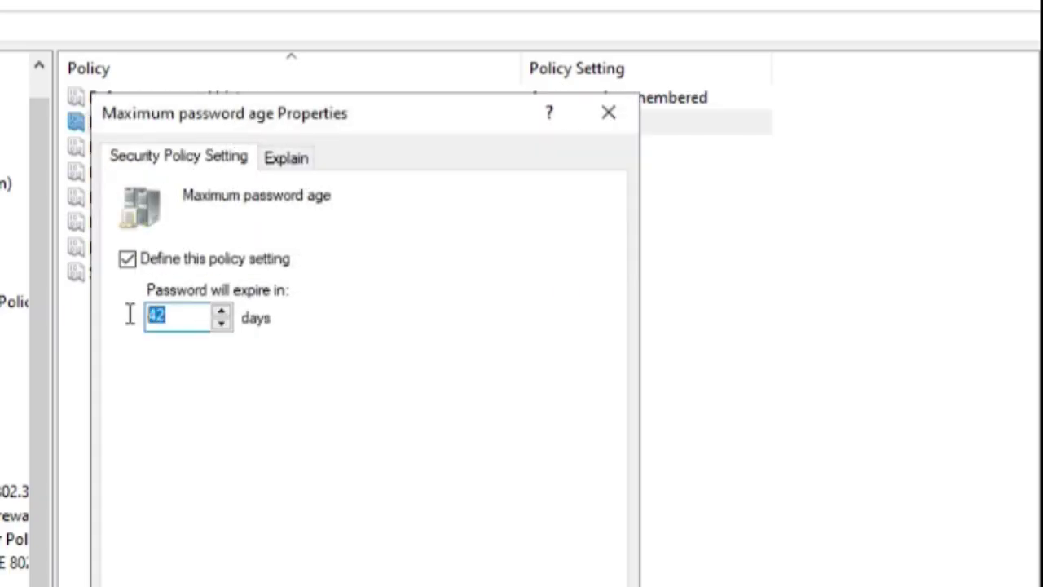
{"action": "type", "text": "60"}
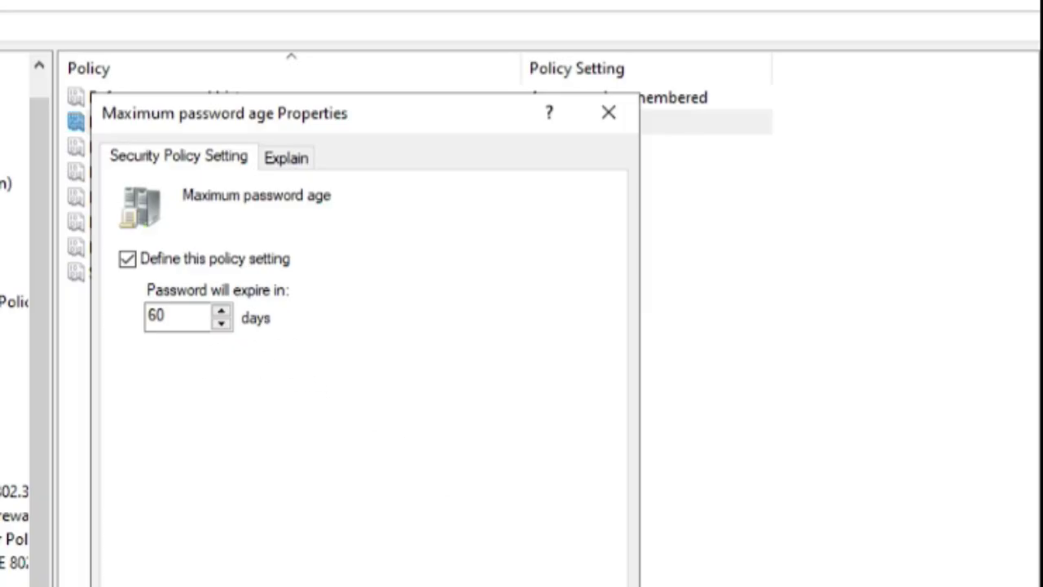
{"action": "key", "text": "Return"}
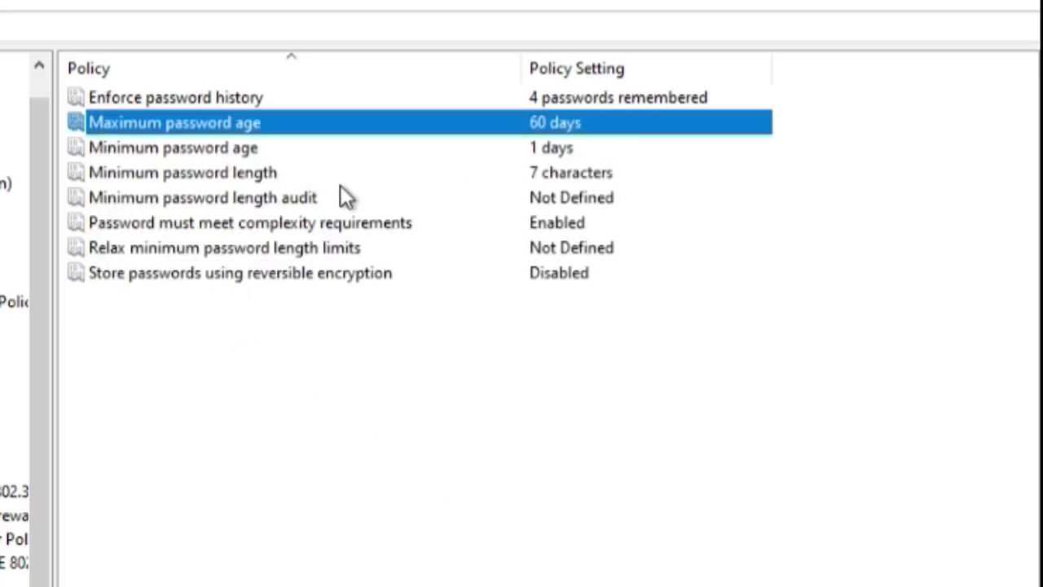
Review minimum password length (7 characters) and complexity requirements (Enabled), leaving both unchanged
{"action": "double_click", "coordinate": [225, 174]}
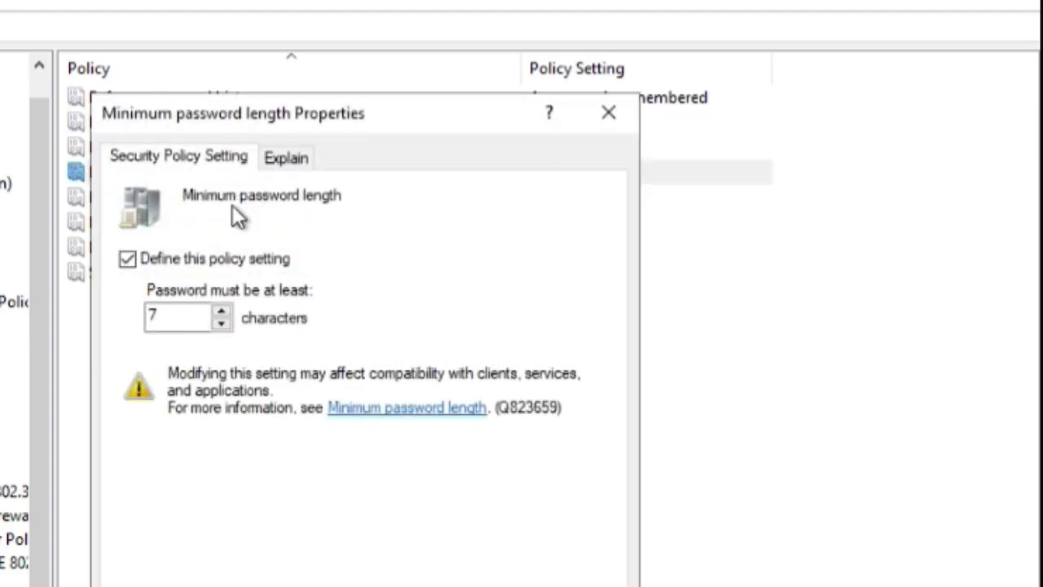
{"action": "left_click", "coordinate": [192, 316]}
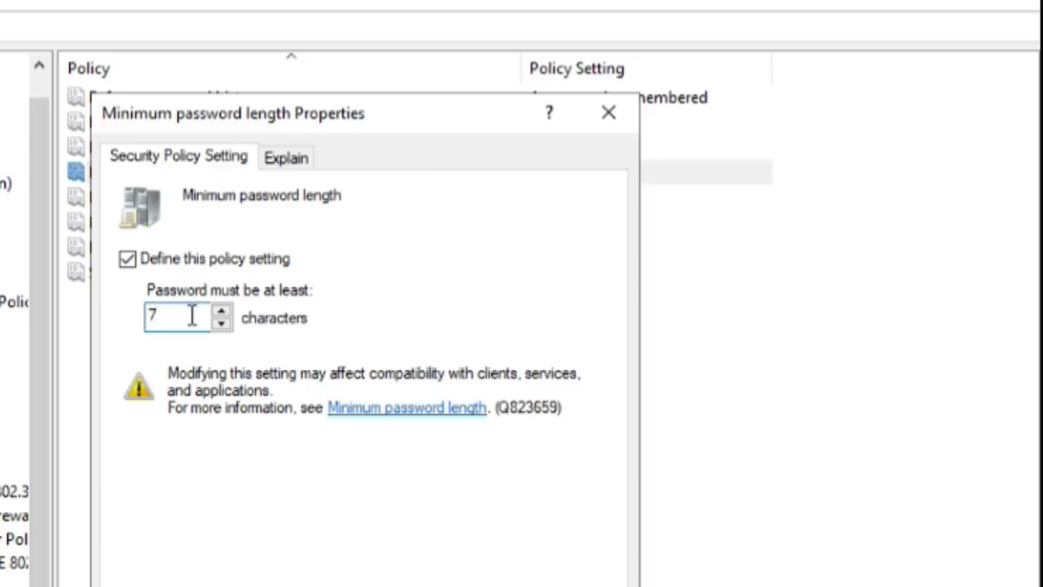
{"action": "key", "text": "Return"}
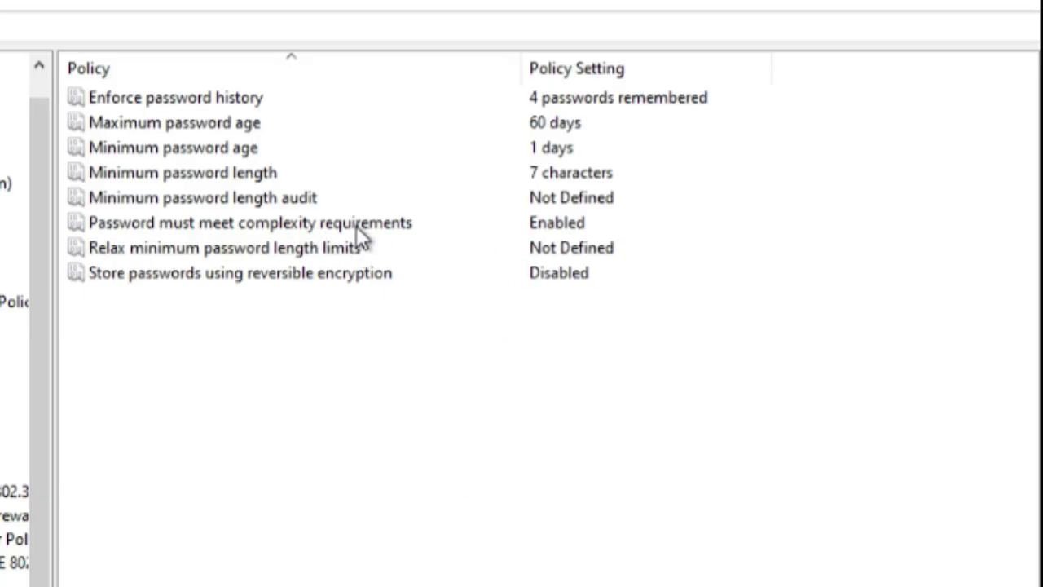
{"action": "double_click", "coordinate": [398, 233]}
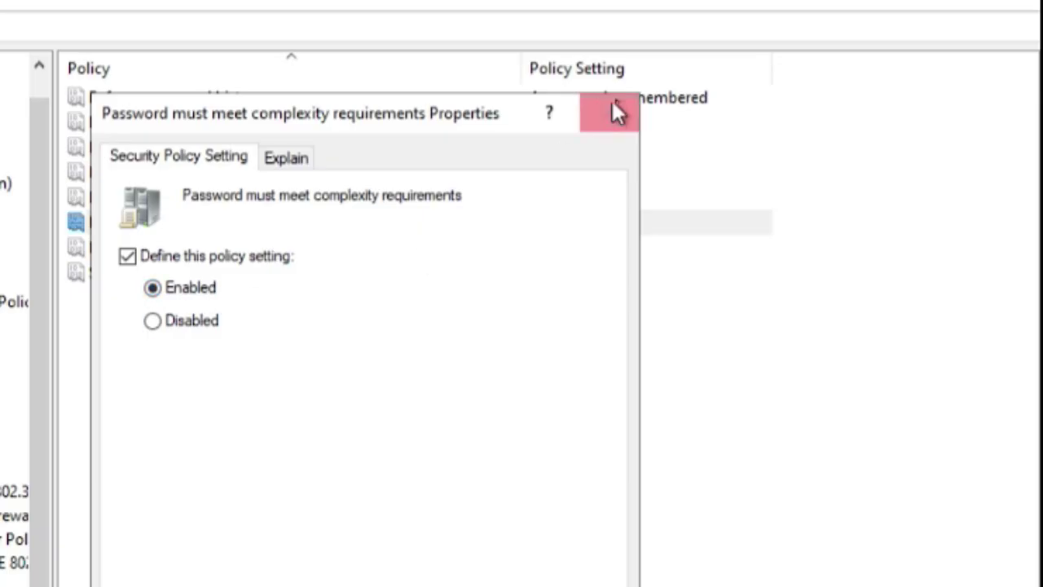
{"action": "left_click", "coordinate": [616, 110]}
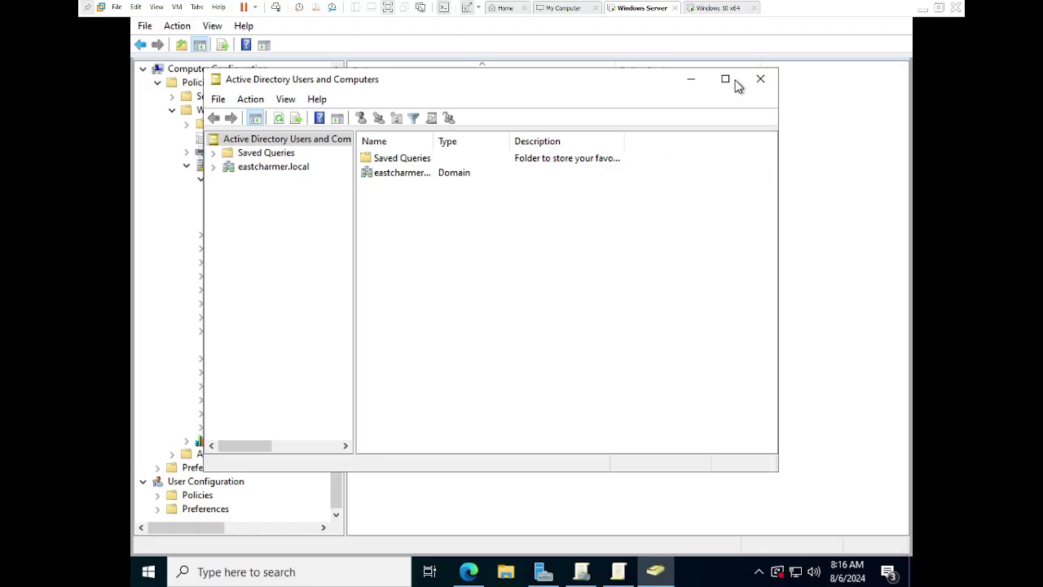
Start a new user in eastcharmer.local's USA/Users container with the test user's first, last and logon names
{"action": "left_click", "coordinate": [729, 77]}
{"action": "left_click", "coordinate": [139, 95]}
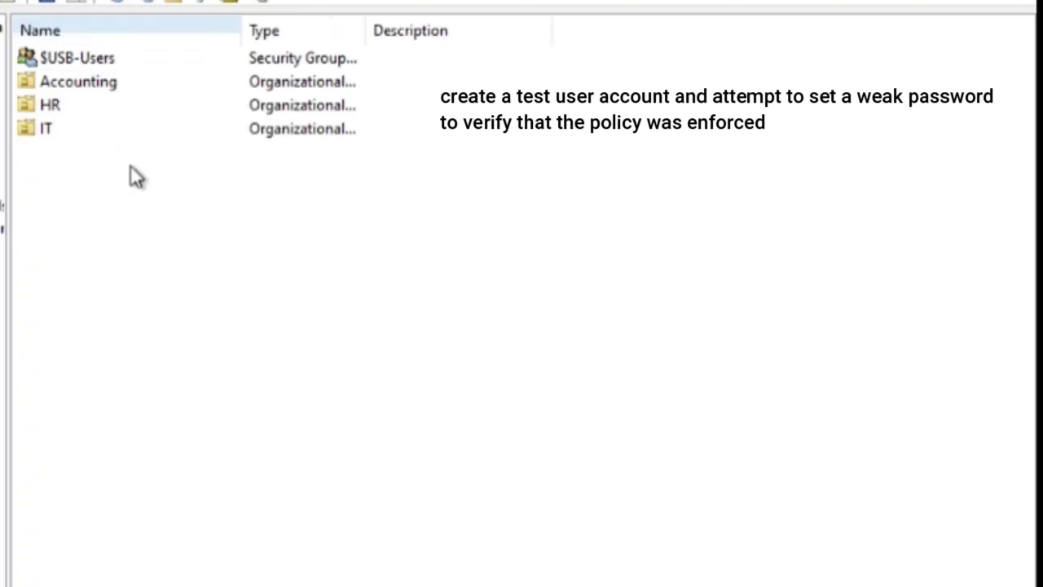
{"action": "right_click", "coordinate": [113, 186]}
{"action": "mouse_move", "coordinate": [244, 292]}
{"action": "left_click", "coordinate": [391, 538]}
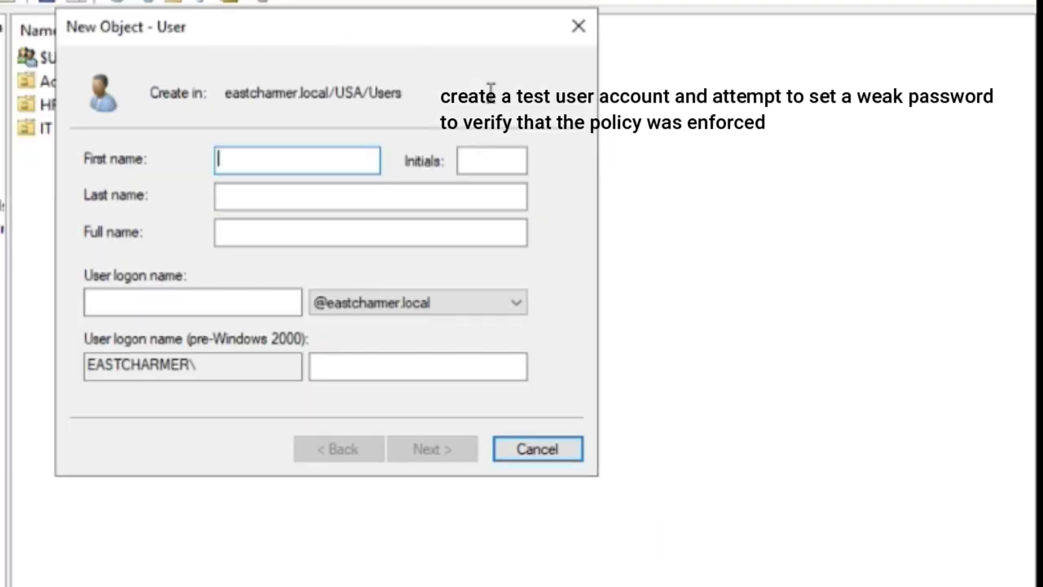
{"action": "type", "text": "Sakura"}
{"action": "key", "text": "Tab"}
{"action": "key", "text": "Tab"}
{"action": "type", "text": "Kinimoto"}
{"action": "left_click", "coordinate": [144, 302]}
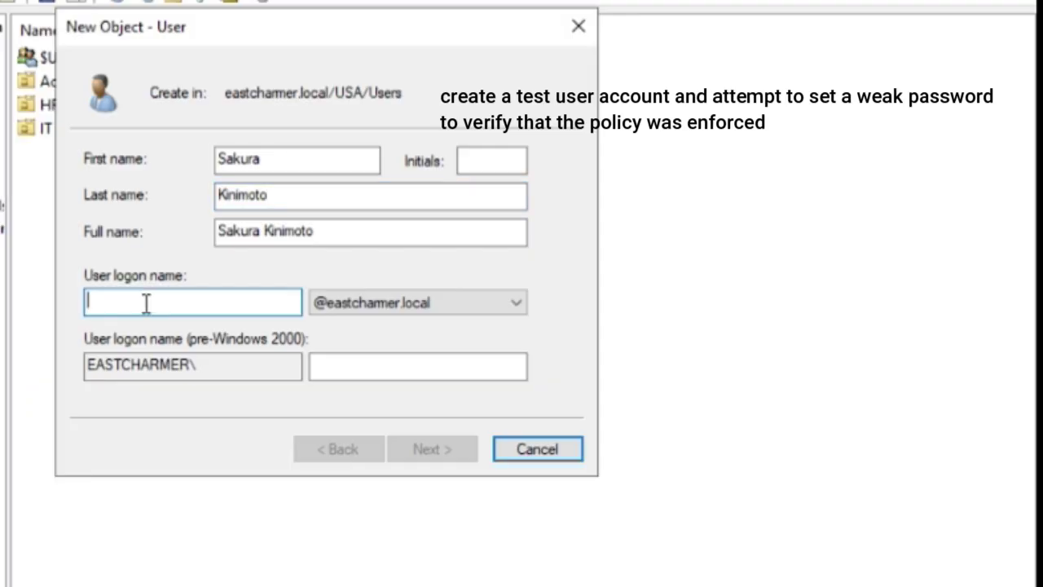
{"action": "type", "text": "sakura"}
Give the test user an initial password, confirmed twice, and finish creating the account
{"action": "left_click", "coordinate": [431, 449]}
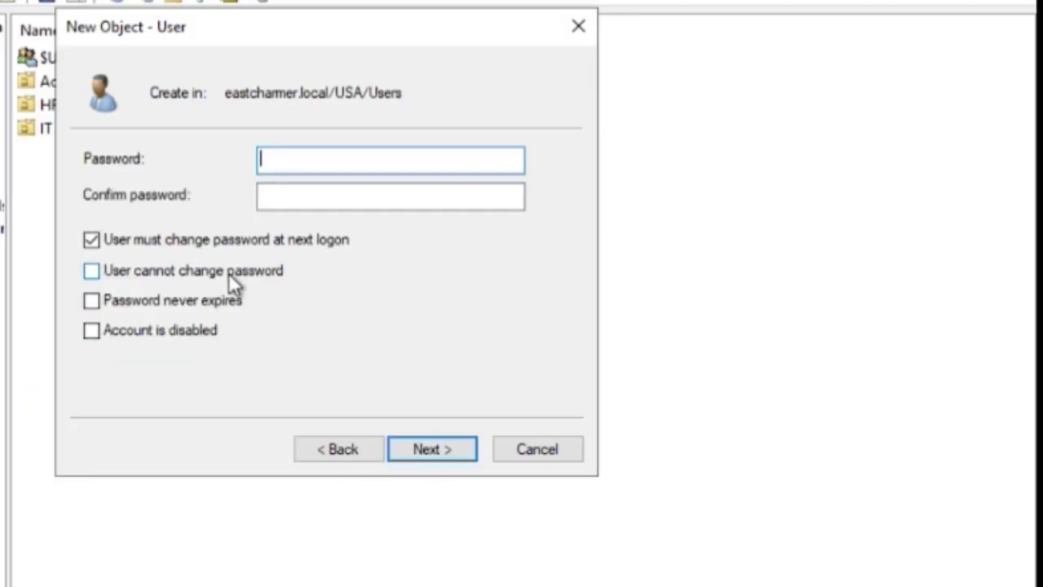
{"action": "key", "text": "Tab"}
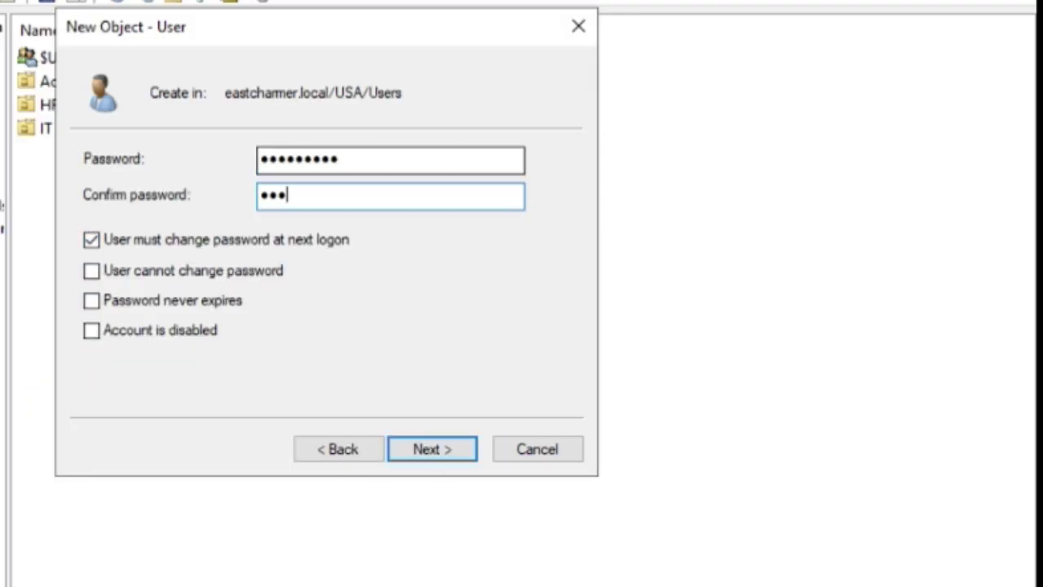
{"action": "key", "text": "Return"}
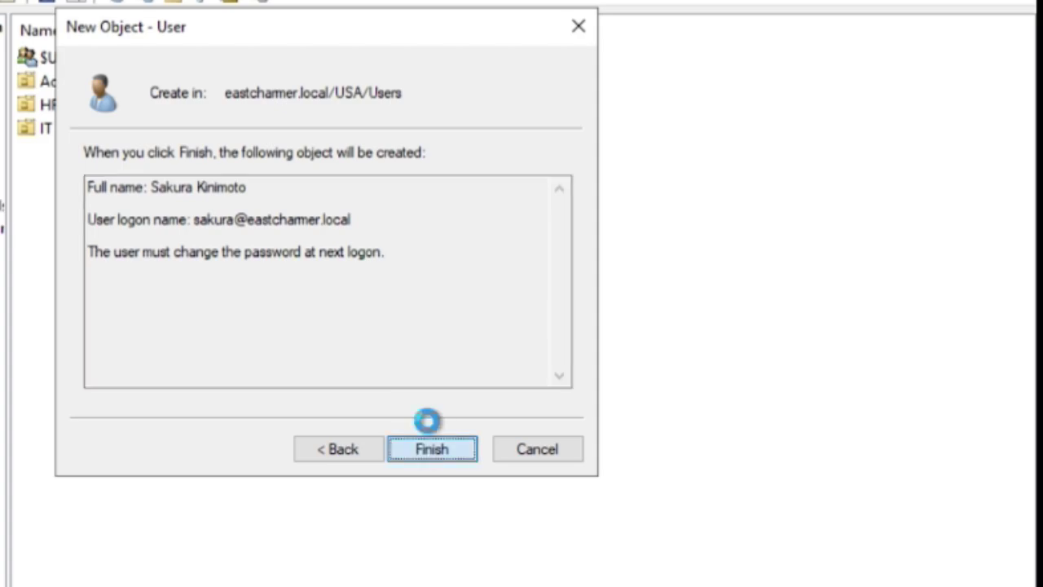
{"action": "left_click", "coordinate": [424, 451]}
{"action": "left_click", "coordinate": [536, 267]}
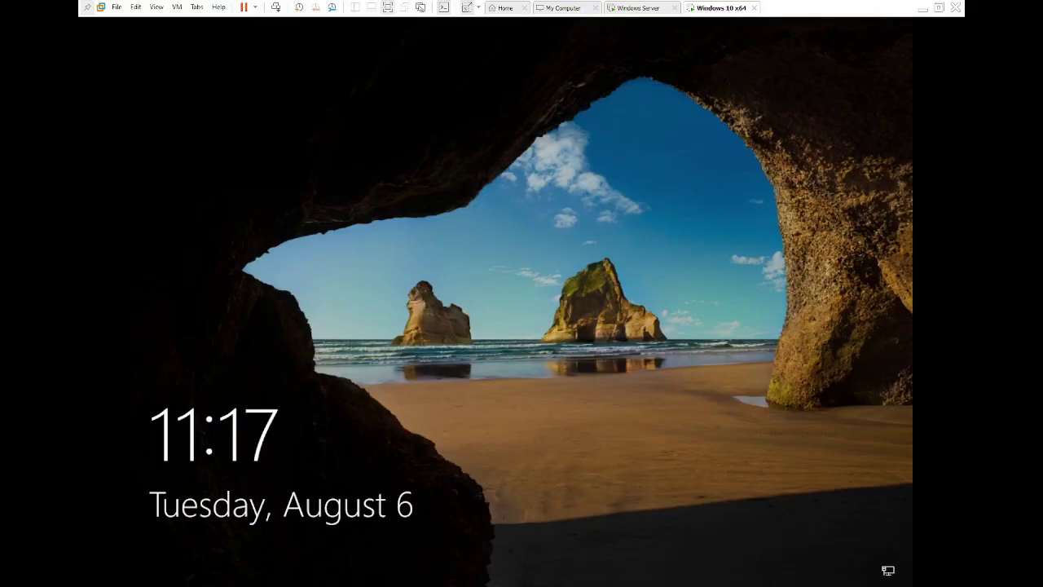
Sign in on Windows 10 as Other user with the test account's username and password
{"action": "left_click", "coordinate": [618, 256]}
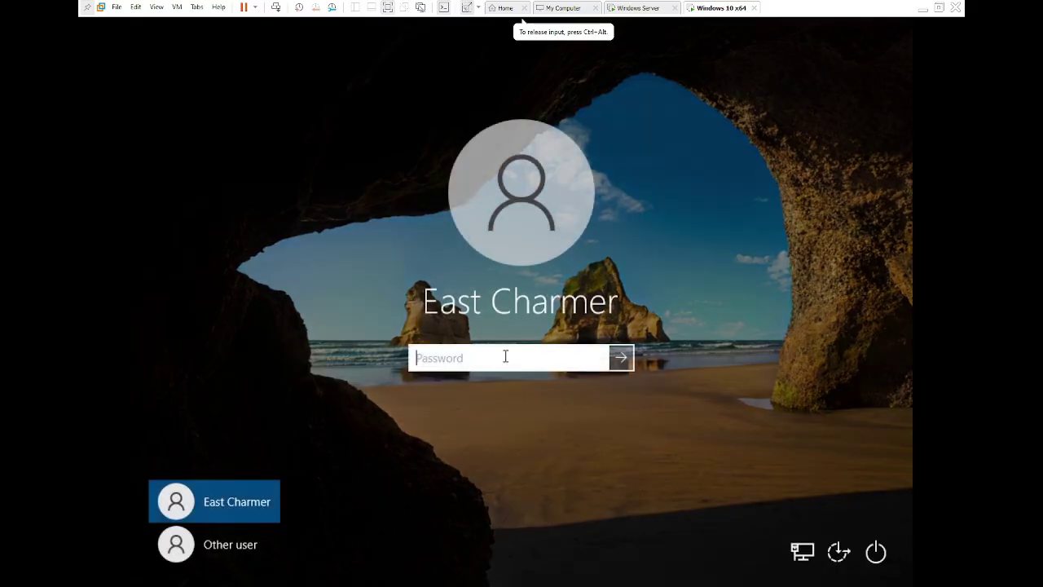
{"action": "left_click", "coordinate": [244, 543]}
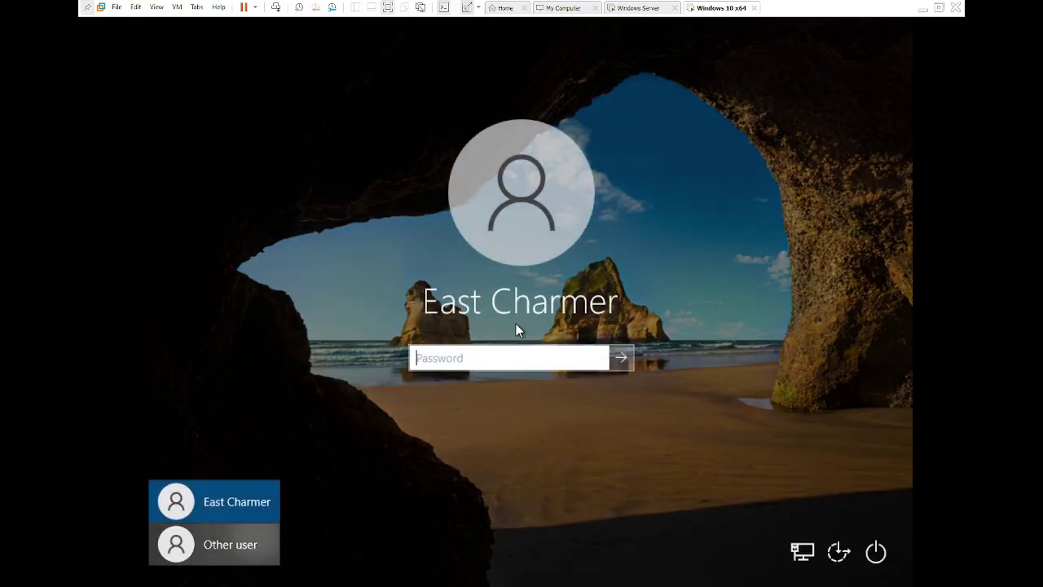
{"action": "type", "text": "sakura"}
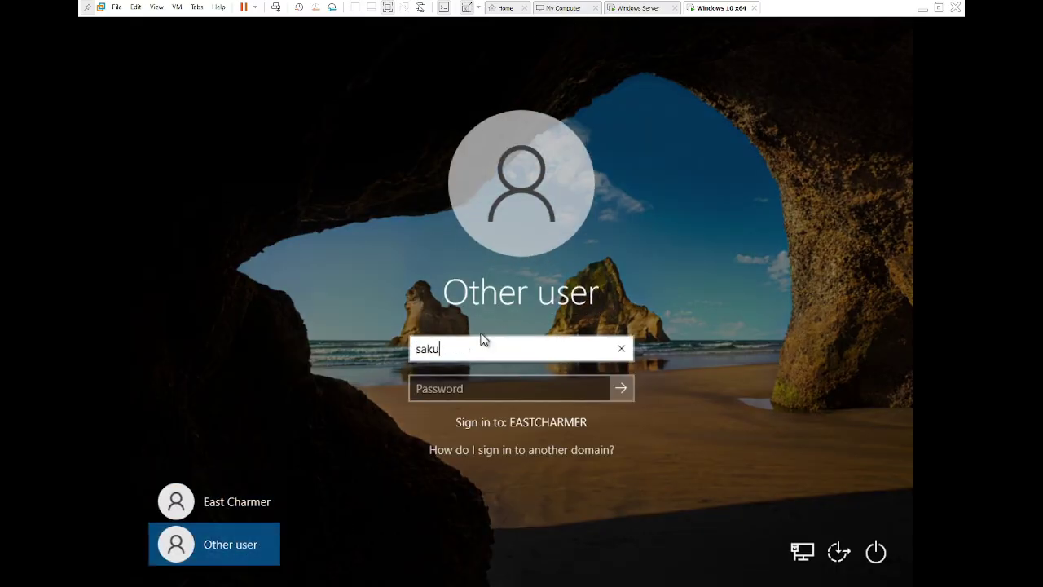
{"action": "key", "text": "Tab"}
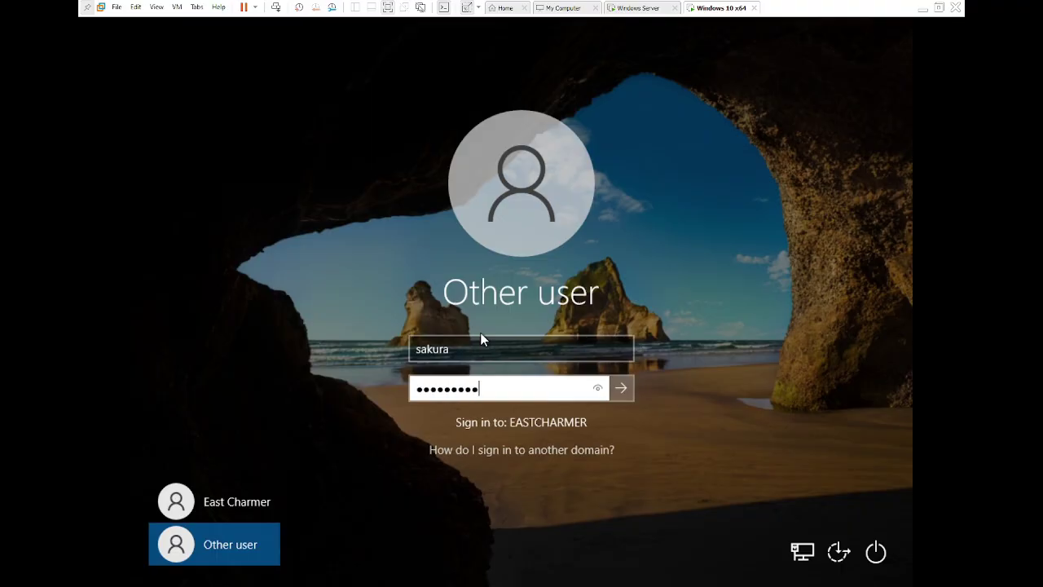
{"action": "key", "text": "Return"}
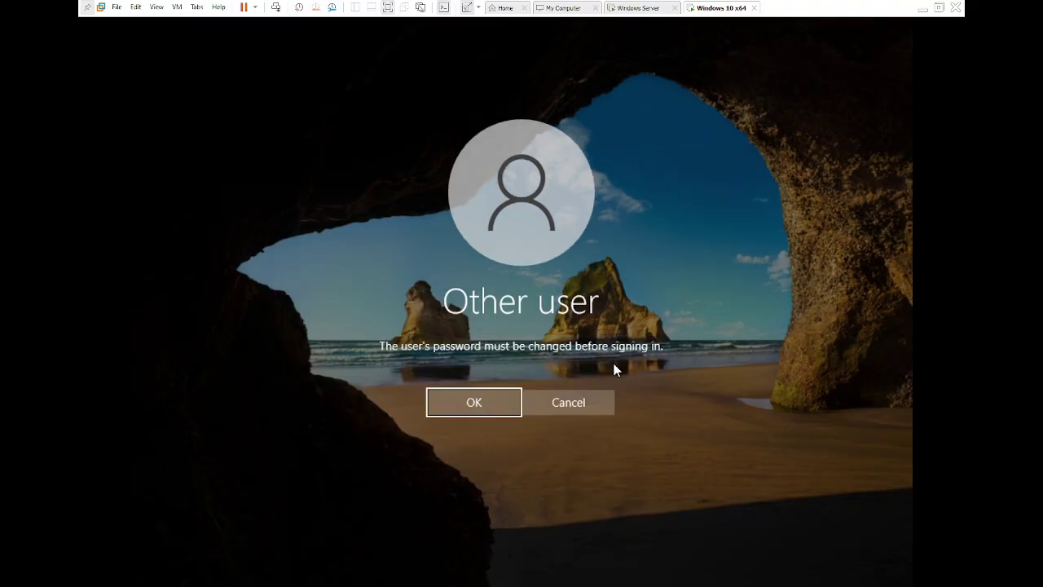
Accept the forced password change and submit a short, simple new password twice
{"action": "left_click", "coordinate": [489, 400]}
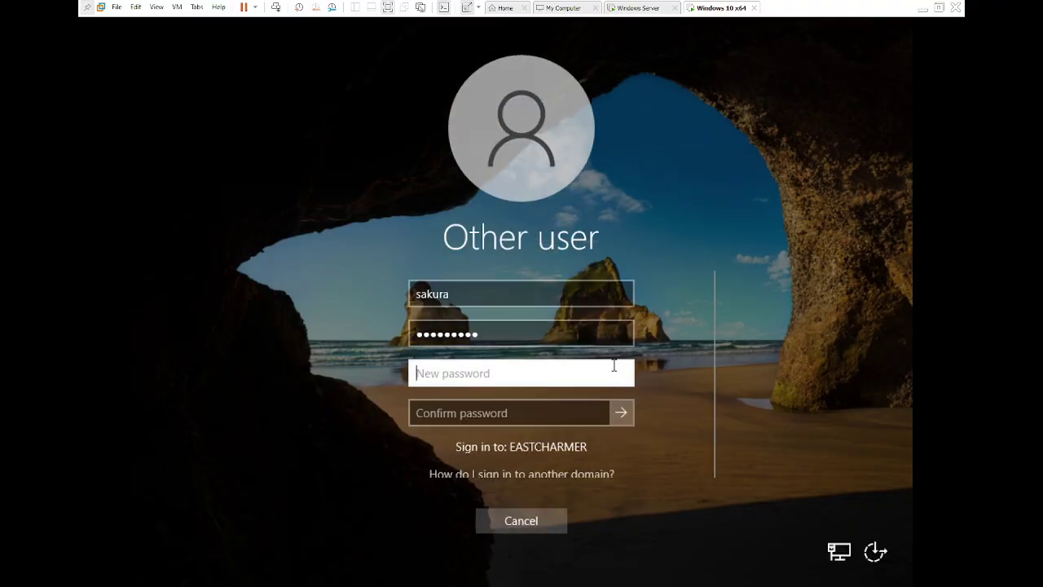
{"action": "type", "text": "*******"}
{"action": "key", "text": "Tab"}
{"action": "type", "text": "*******"}
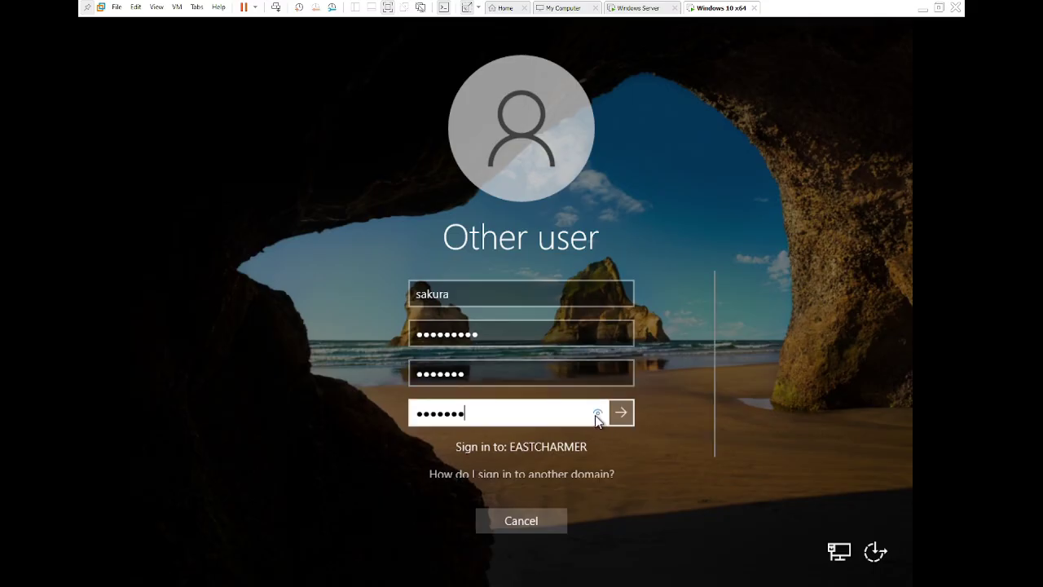
{"action": "left_click_drag", "start_coordinate": [597, 417], "coordinate": [561, 417]}
{"action": "left_click", "coordinate": [617, 406]}
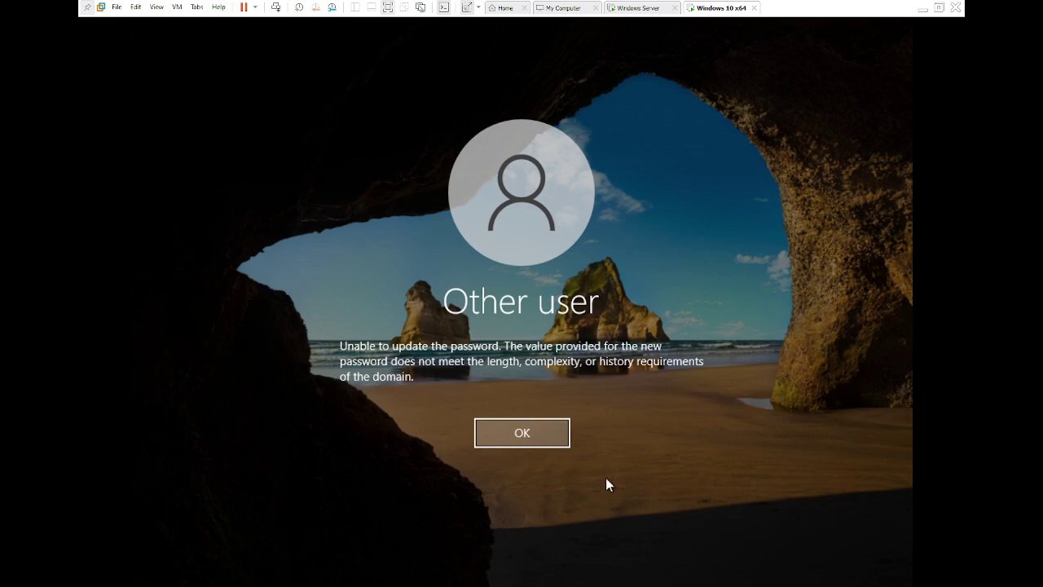
After the rejection, enter the old password and a complex new password twice, then acknowledge the successful change
{"action": "left_click", "coordinate": [520, 434]}
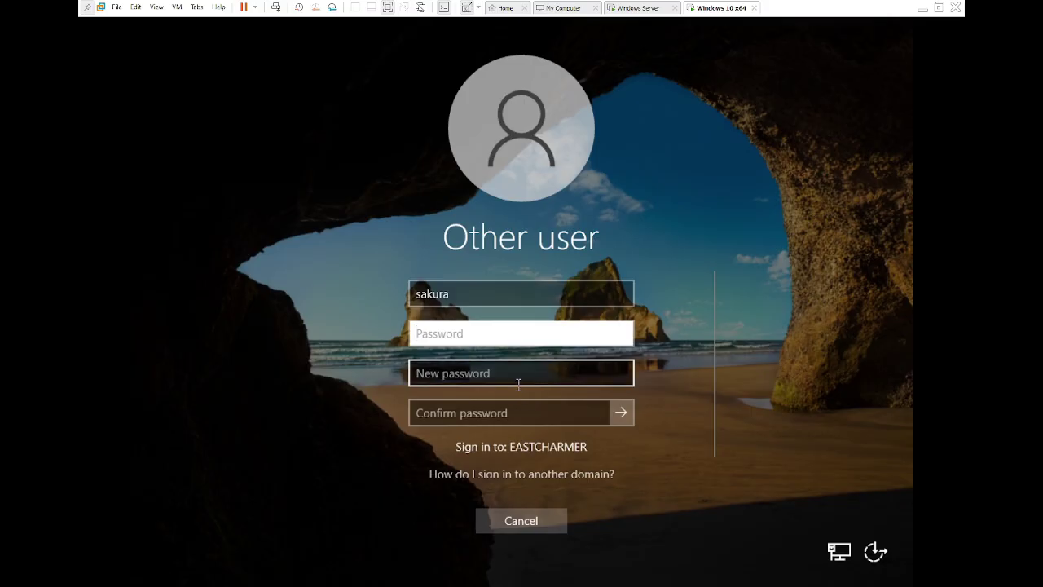
{"action": "key", "text": "Tab"}
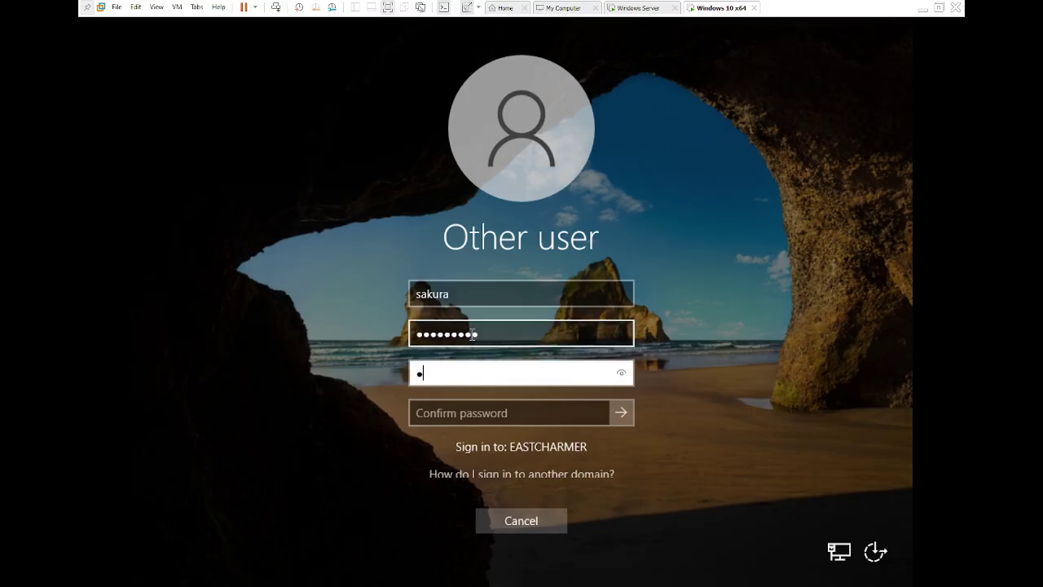
{"action": "key", "text": "Tab"}
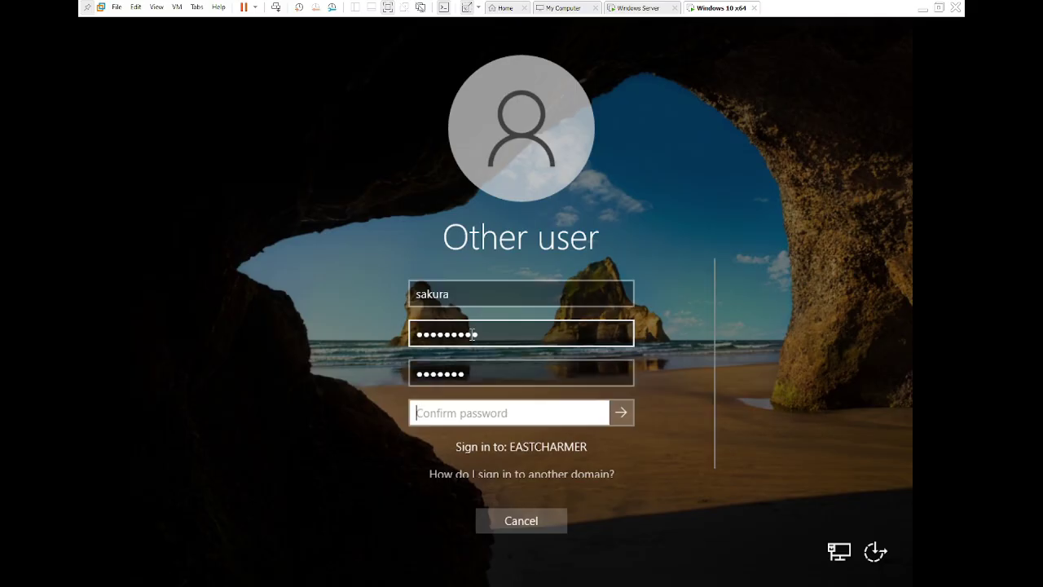
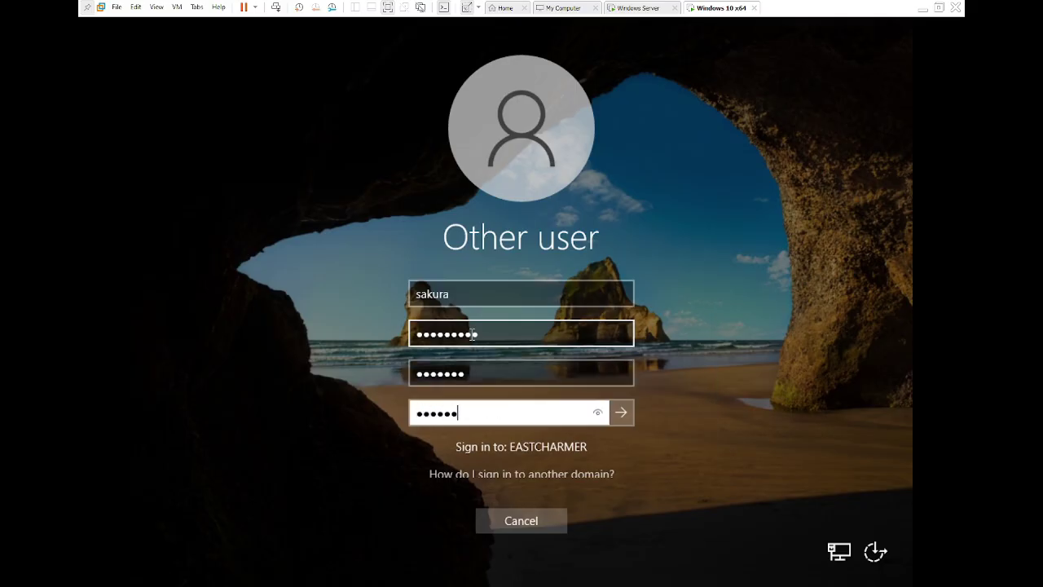
{"action": "left_click", "coordinate": [597, 415]}
{"action": "left_click", "coordinate": [621, 412]}
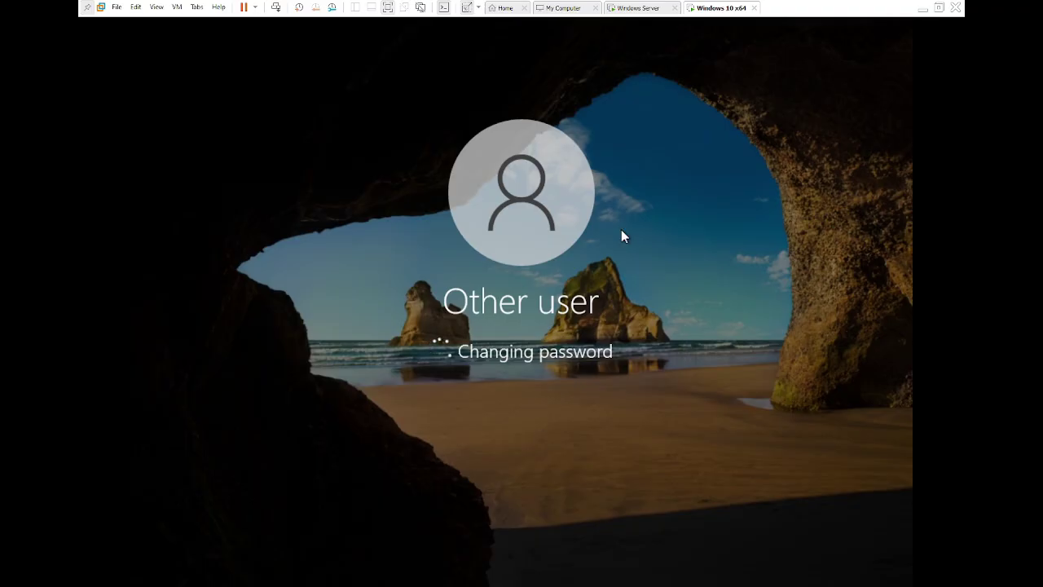
{"action": "left_click", "coordinate": [533, 389]}
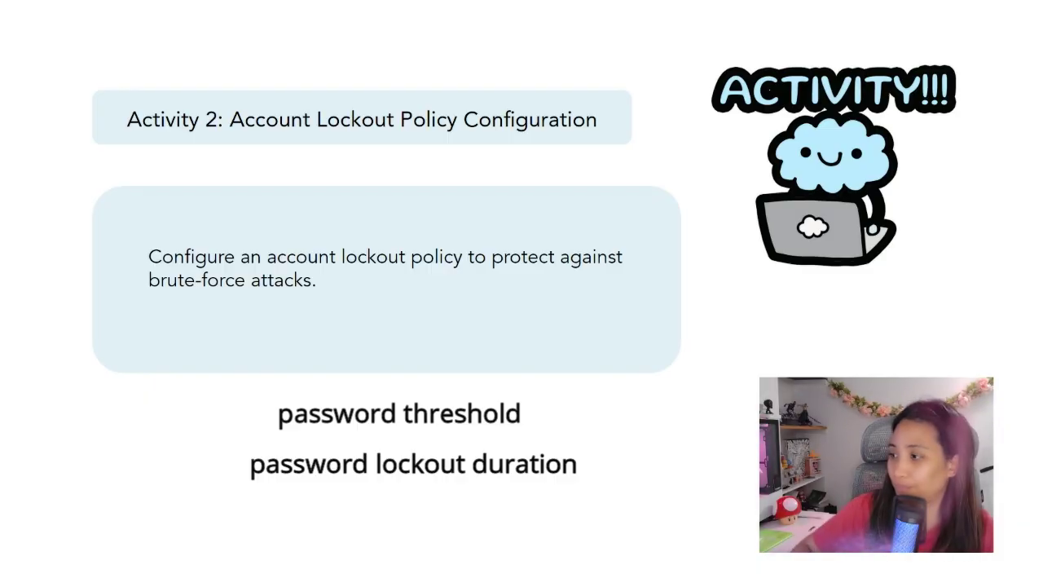
Show the Activity 2 account lockout slide full screen, then return to Group Policy Management
{"action": "key", "text": "F11"}
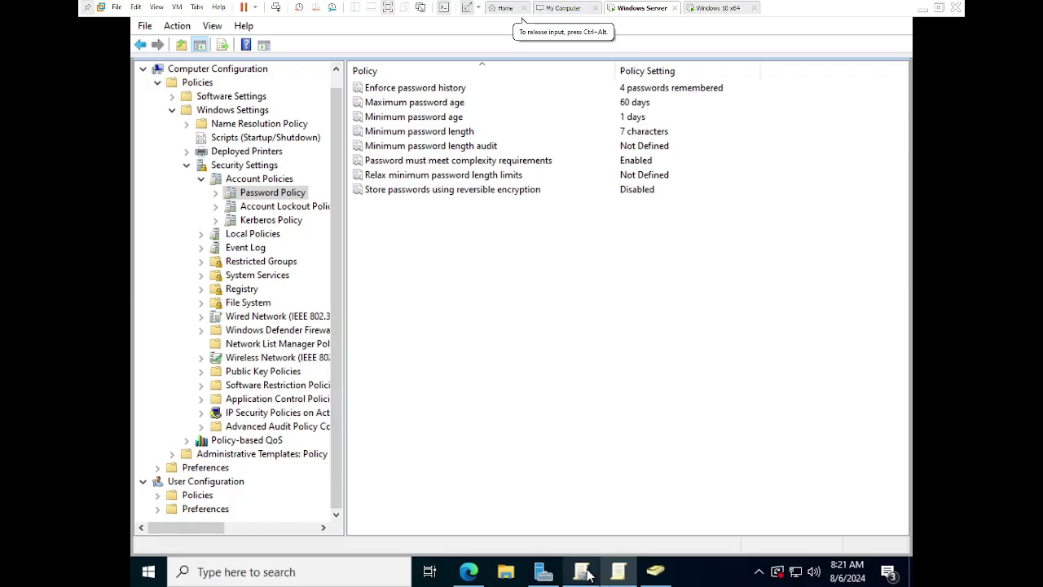
{"action": "left_click", "coordinate": [582, 573]}
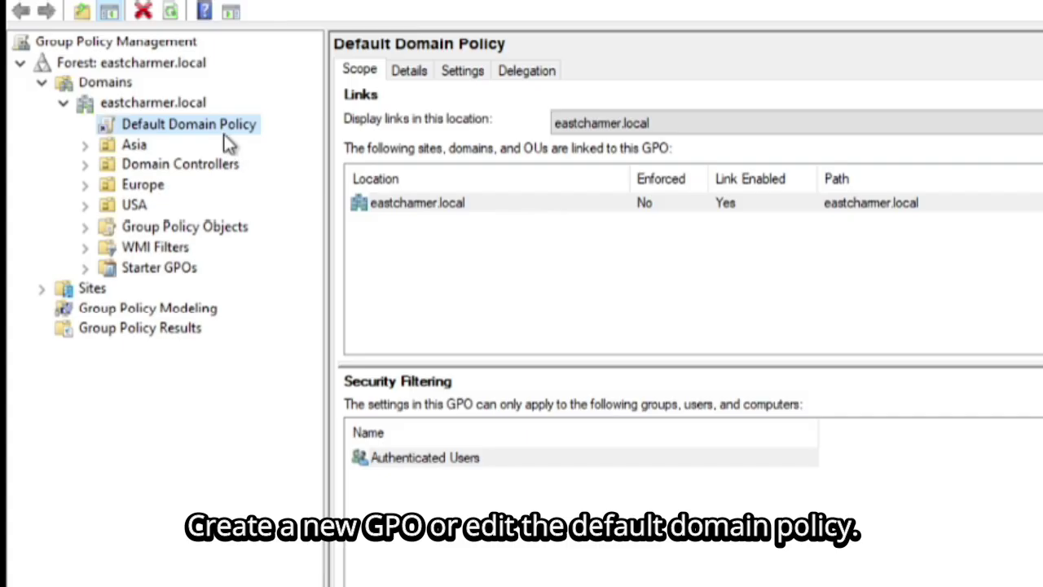
Edit Default Domain Policy and navigate to Security Settings > Account Policies > Account Lockout Policy
{"action": "right_click", "coordinate": [224, 127]}
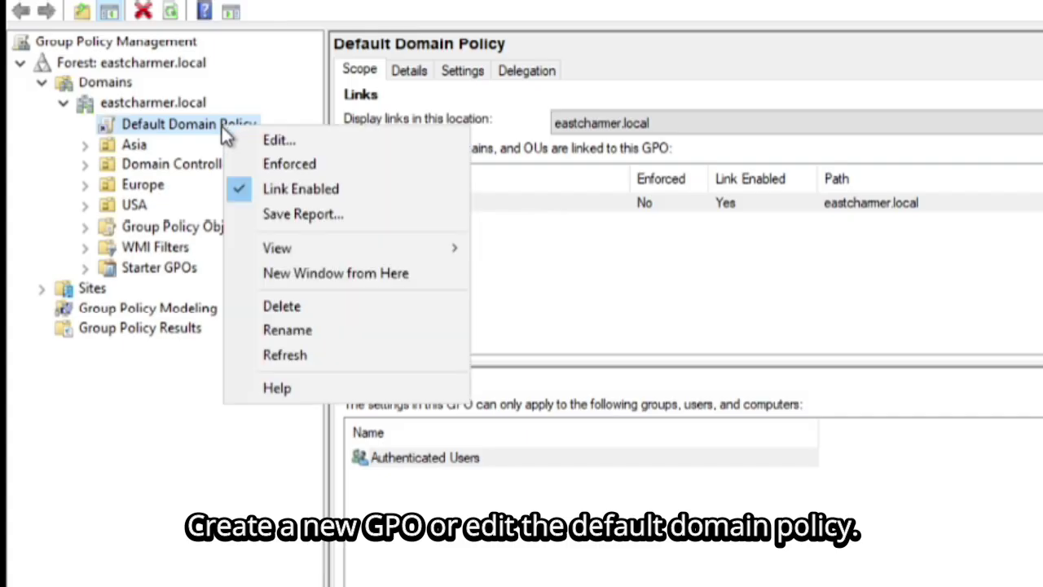
{"action": "left_click", "coordinate": [245, 142]}
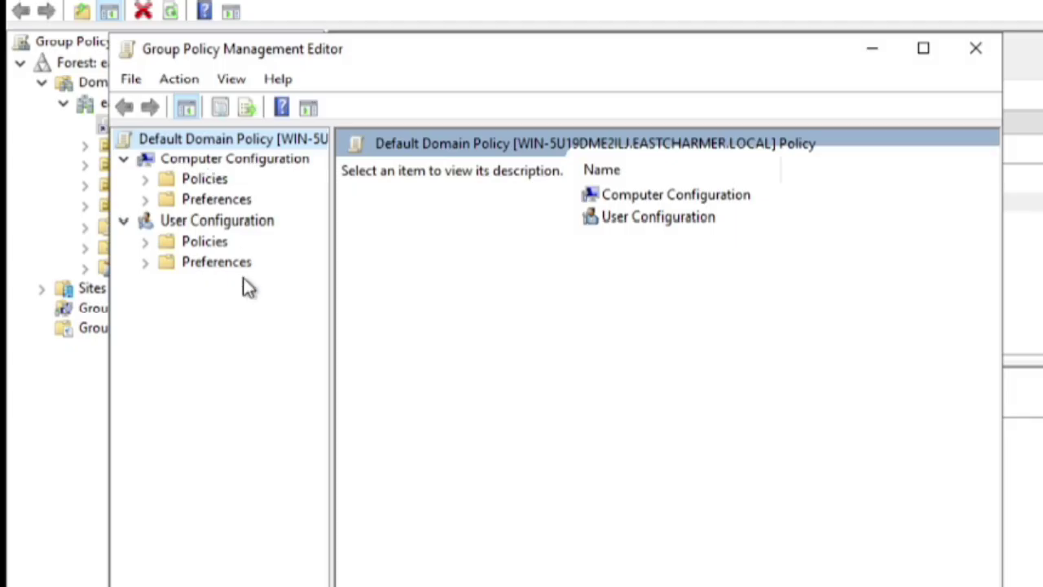
{"action": "left_click", "coordinate": [145, 180]}
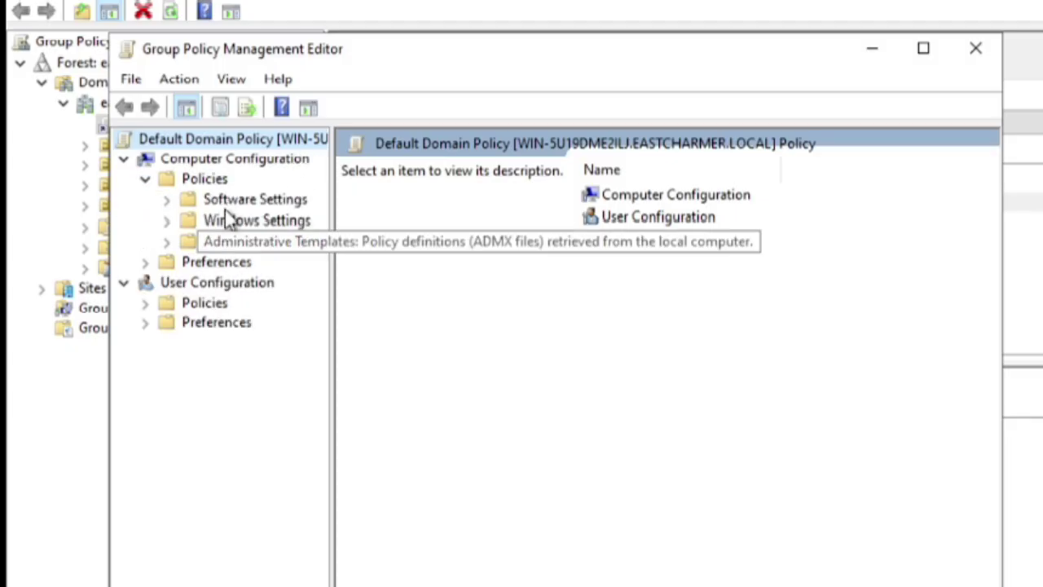
{"action": "left_click", "coordinate": [167, 221]}
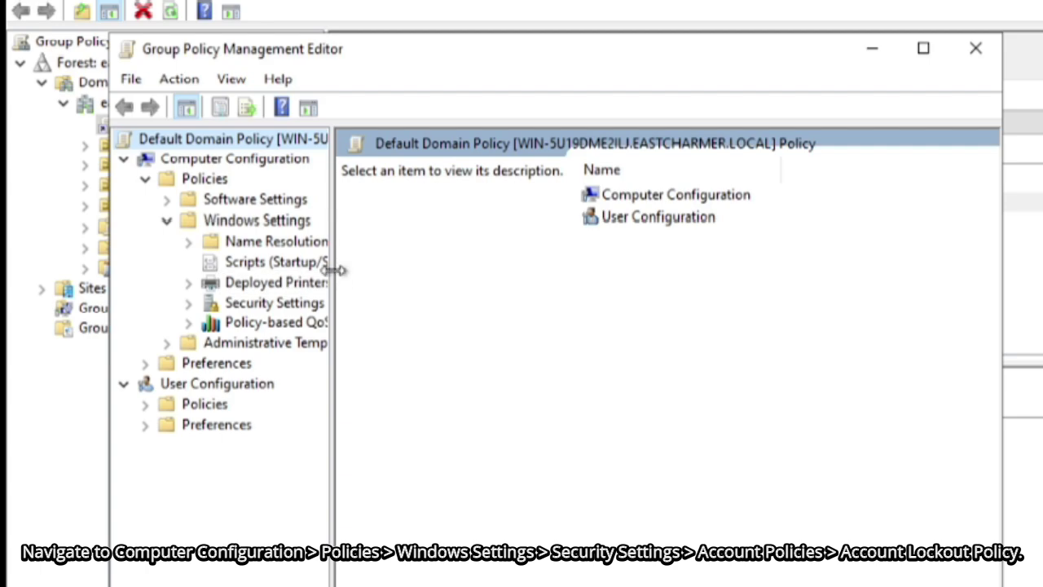
{"action": "left_click_drag", "start_coordinate": [333, 269], "coordinate": [415, 269]}
{"action": "left_click", "coordinate": [188, 304]}
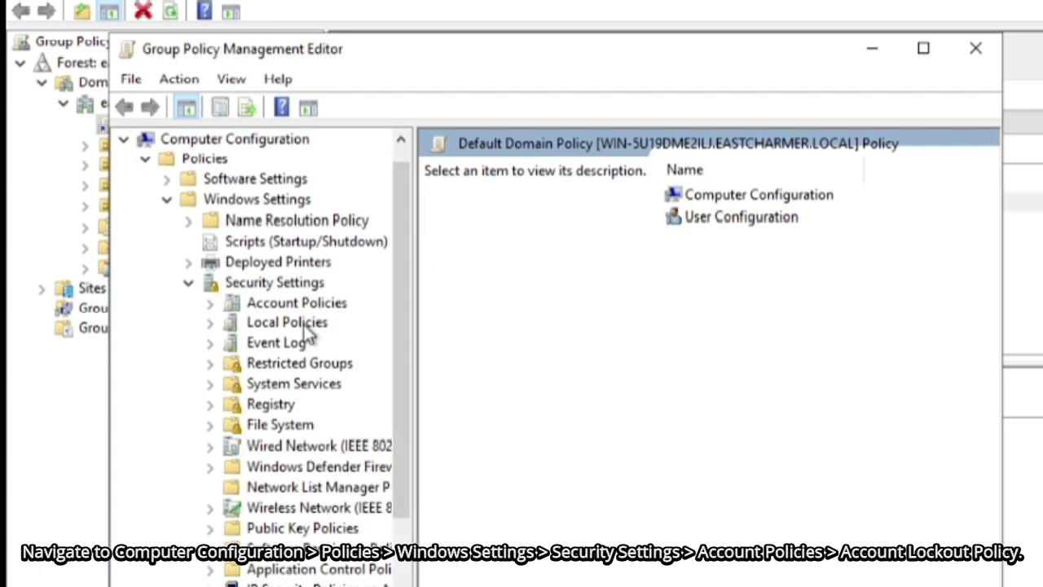
{"action": "left_click", "coordinate": [232, 303]}
{"action": "left_click", "coordinate": [544, 189]}
{"action": "double_click", "coordinate": [608, 189]}
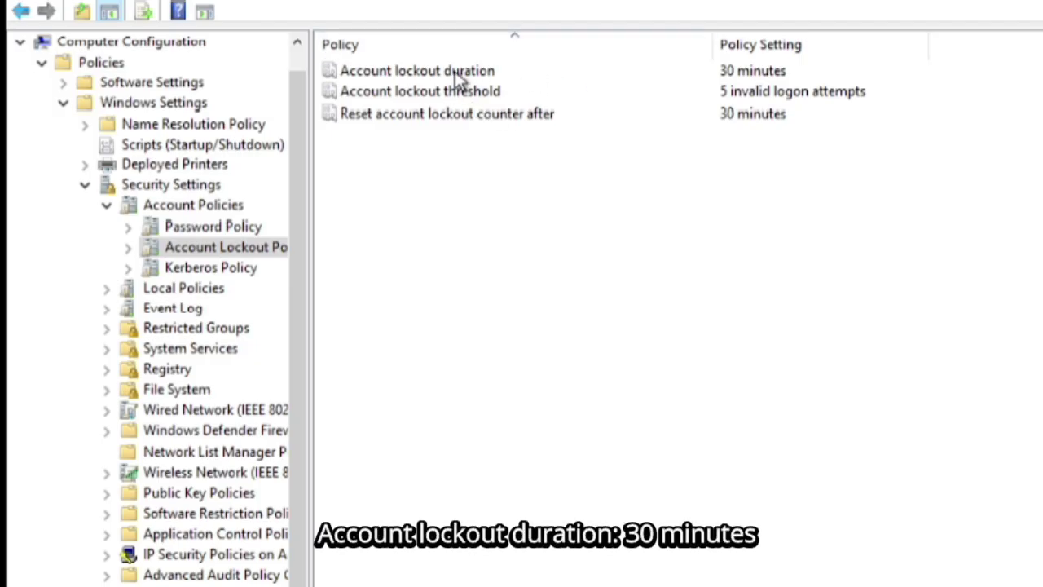
Change the lockout threshold from 5 to 3 attempts, leaving duration and counter reset at 30 minutes
{"action": "double_click", "coordinate": [454, 76]}
{"action": "key", "text": "Escape"}
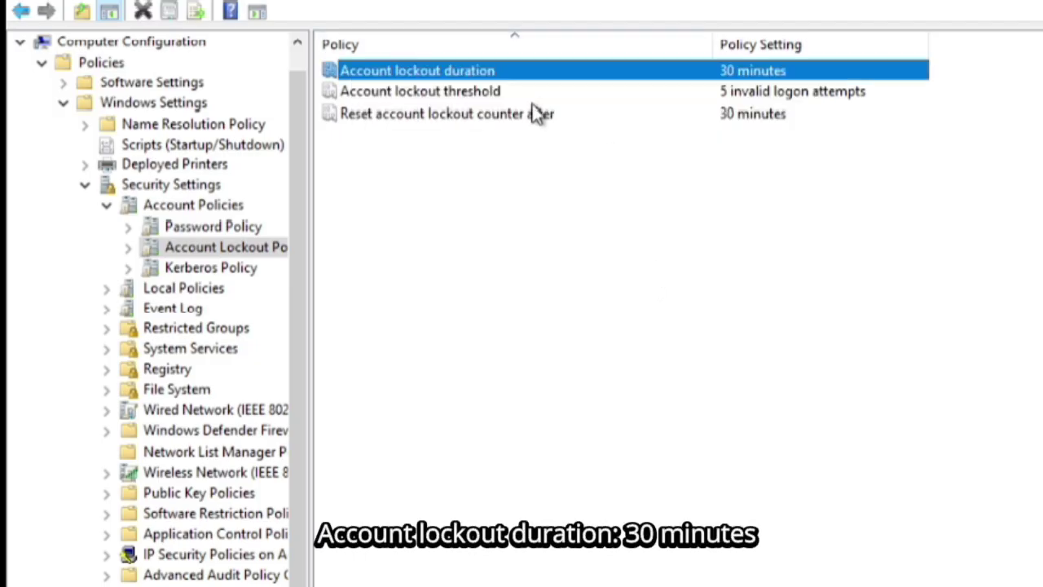
{"action": "double_click", "coordinate": [473, 96]}
{"action": "double_click", "coordinate": [436, 260]}
{"action": "type", "text": "3"}
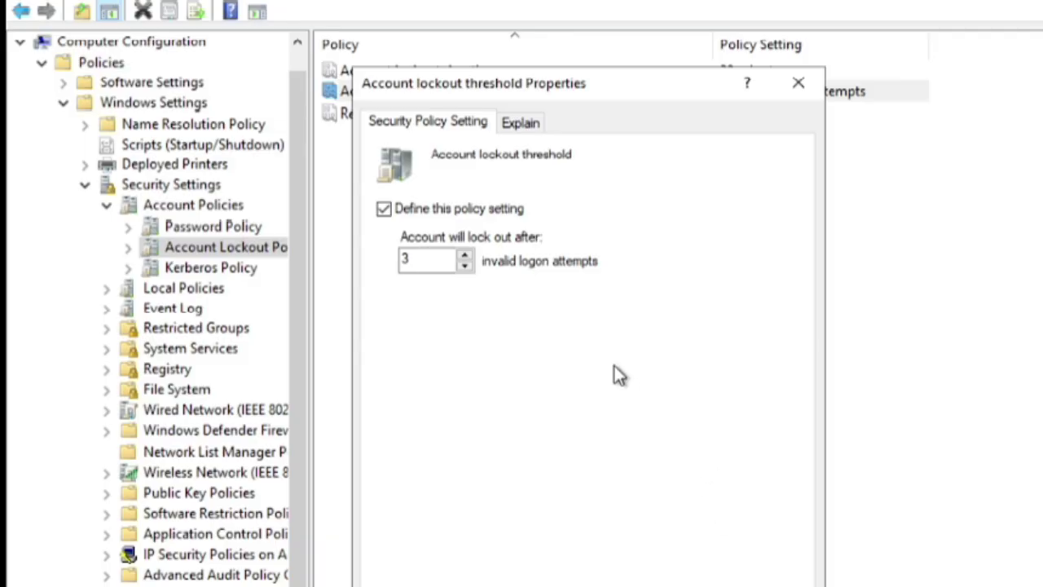
{"action": "key", "text": "Return"}
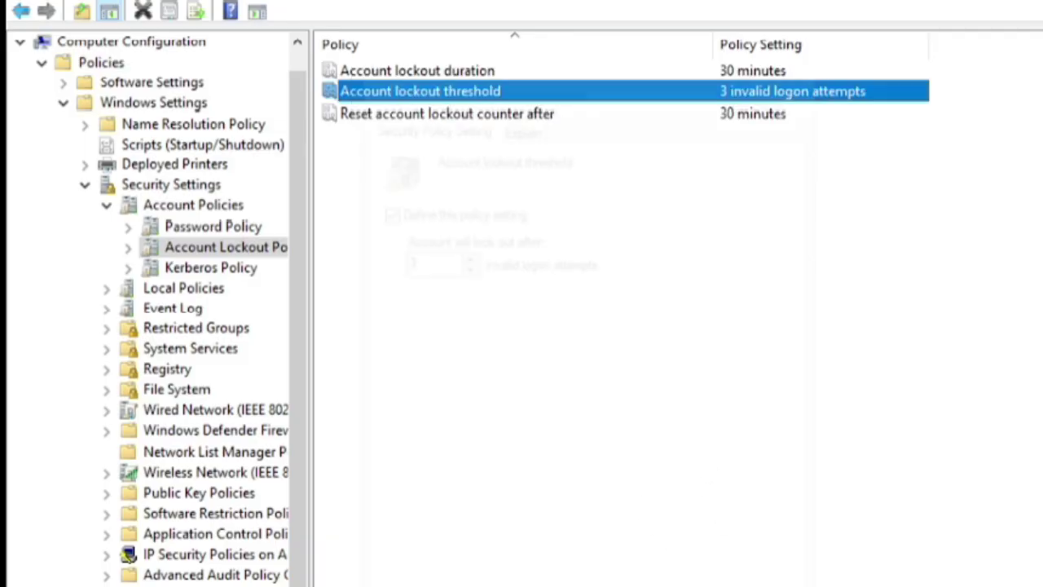
{"action": "left_click", "coordinate": [501, 119]}
{"action": "double_click", "coordinate": [500, 119]}
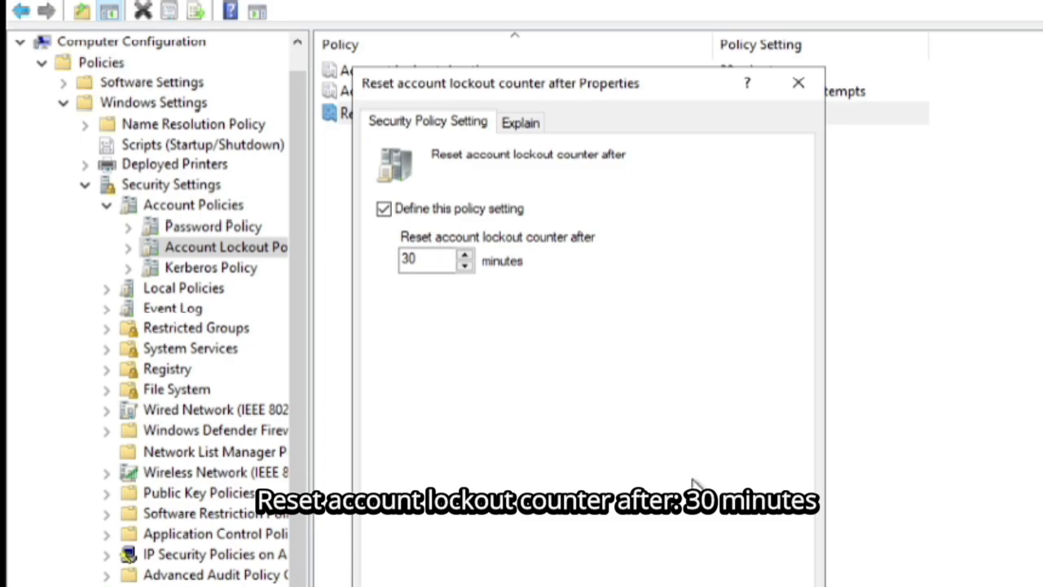
{"action": "key", "text": "Return"}
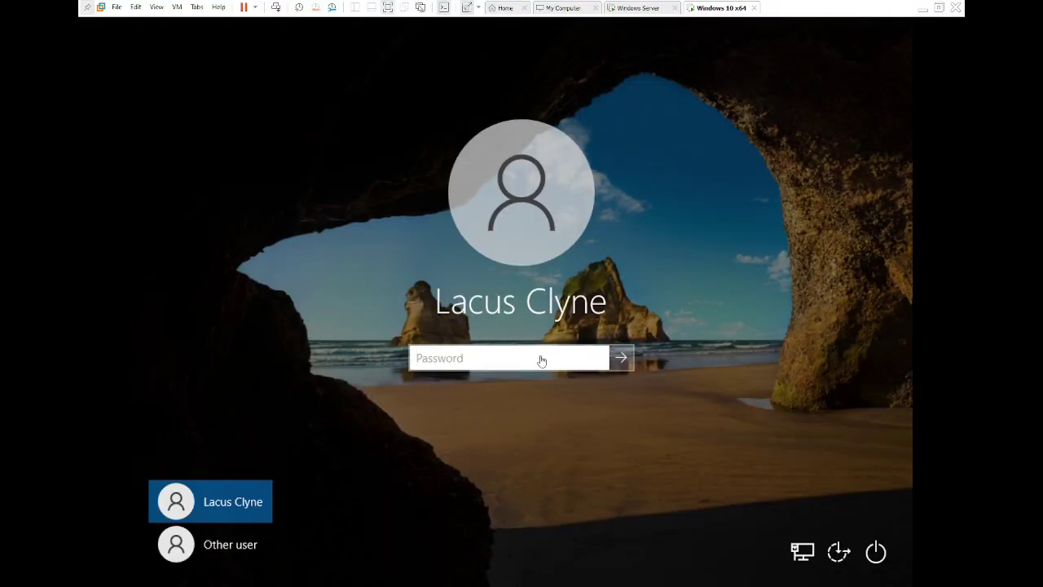
Submit two wrong passwords for the domain test user, then enter another password attempt
{"action": "left_click", "coordinate": [540, 358]}
{"action": "type", "text": "•••••••••••"}
{"action": "left_click", "coordinate": [617, 366]}
{"action": "left_click", "coordinate": [525, 388]}
{"action": "type", "text": "••••••••"}
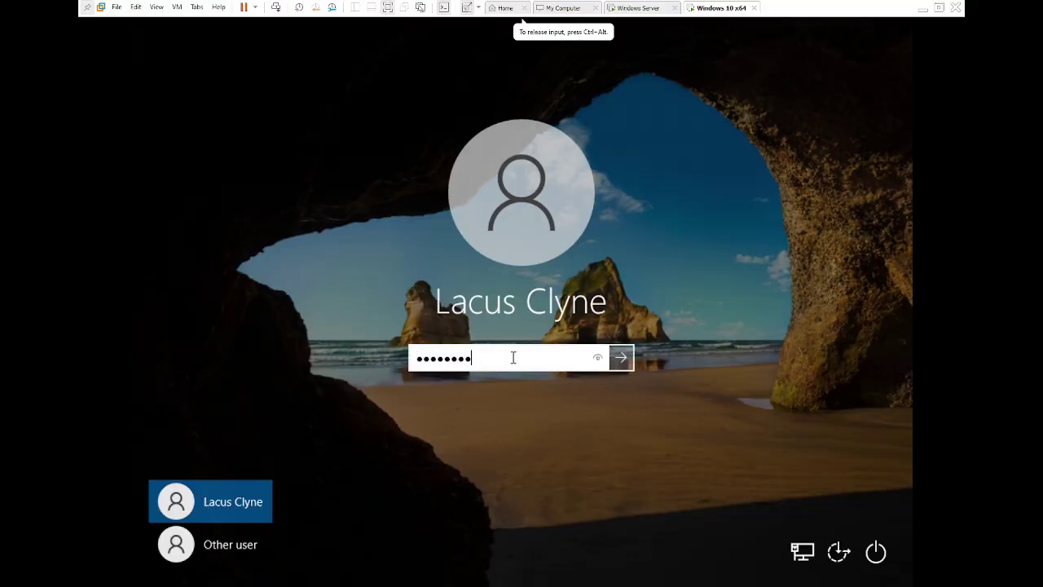
{"action": "left_click", "coordinate": [622, 359]}
{"action": "left_click", "coordinate": [508, 356]}
{"action": "type", "text": "••••••••"}
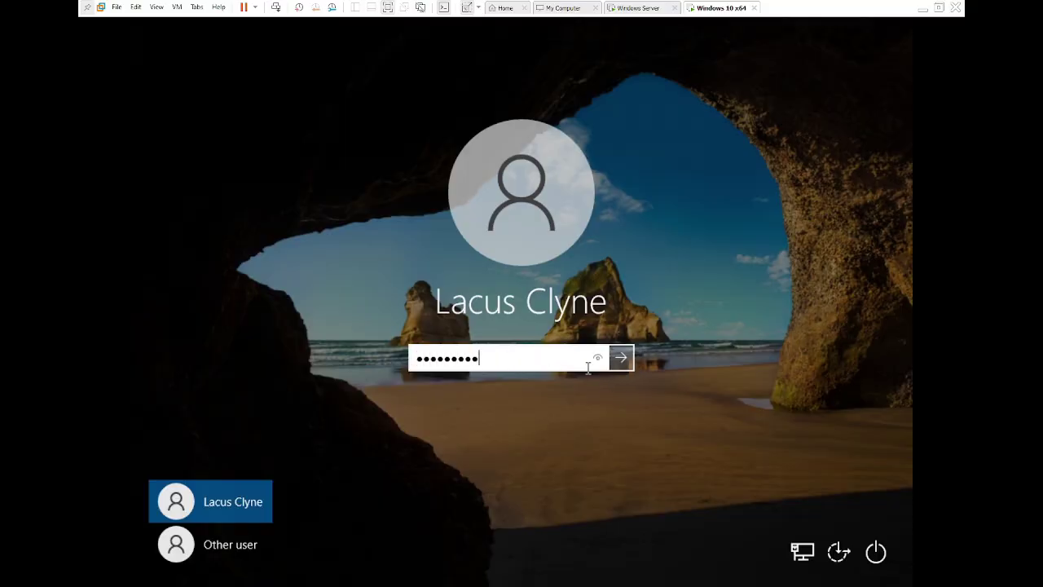
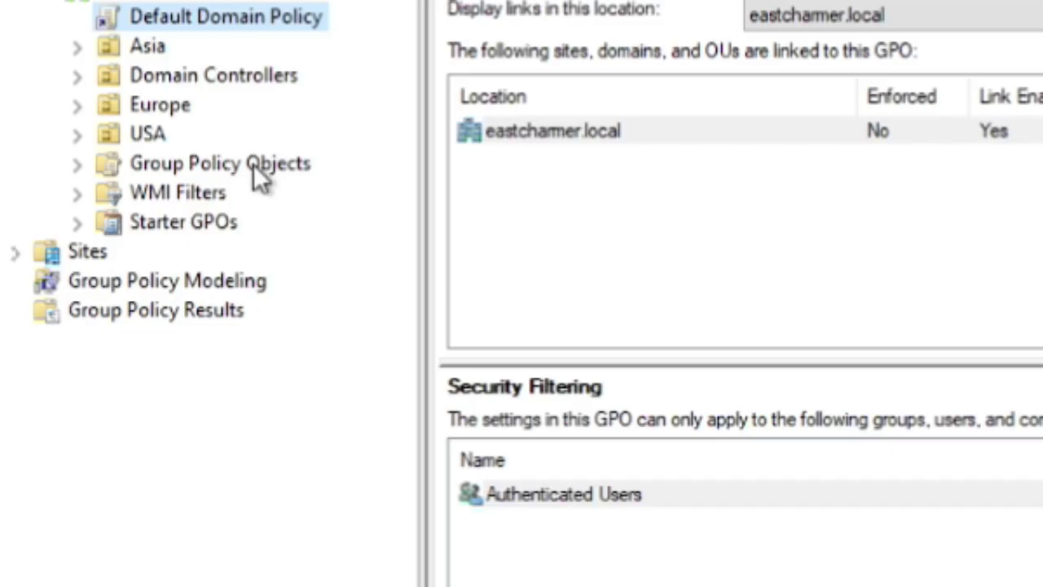
Select the Group Policy Objects container to list the existing GPOs
{"action": "left_click", "coordinate": [253, 164]}
Create a new GPO named 'User Rights' under Group Policy Objects
{"action": "right_click", "coordinate": [253, 164]}
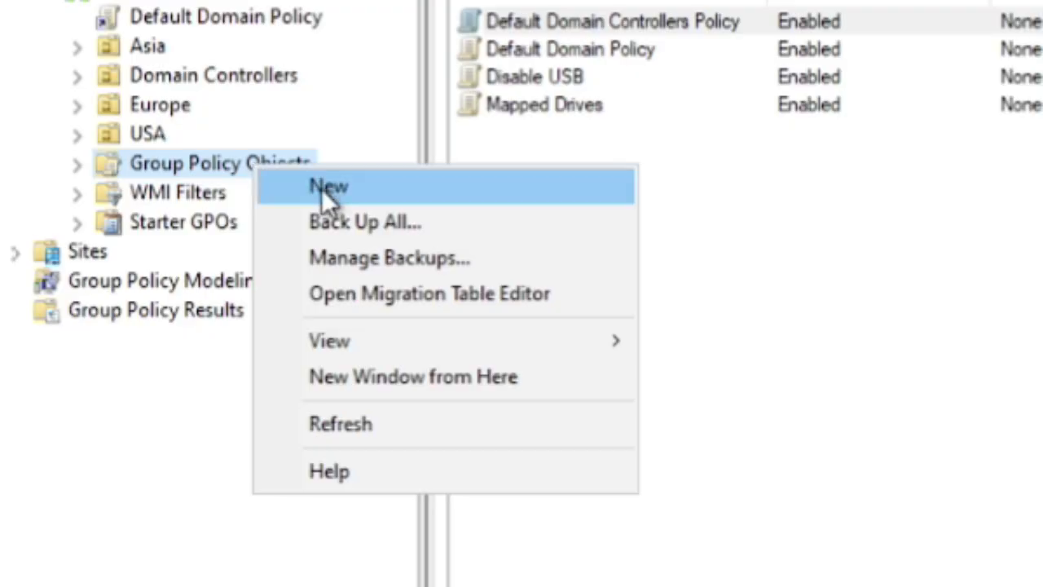
{"action": "left_click", "coordinate": [356, 190]}
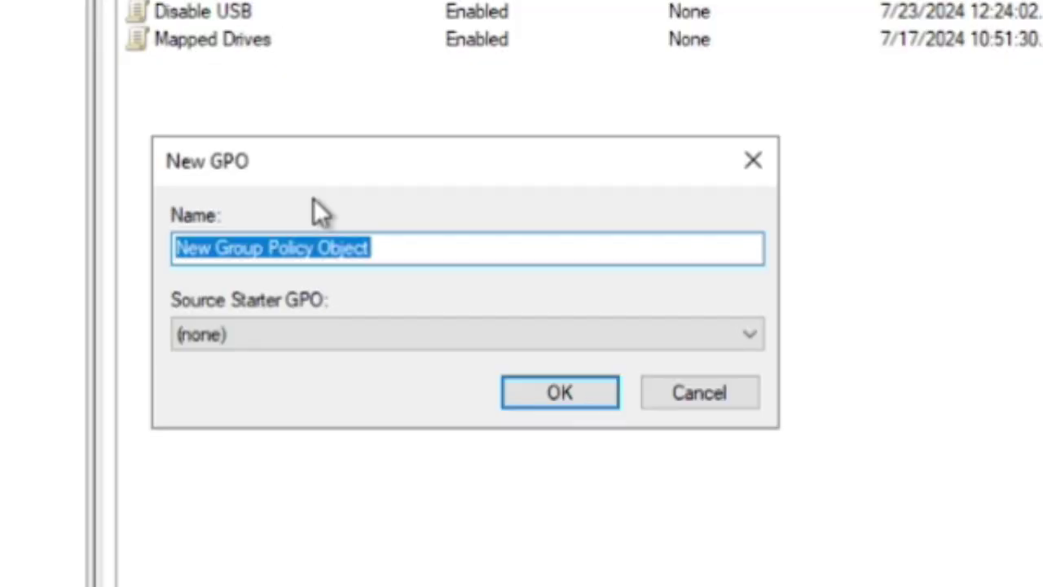
{"action": "type", "text": "User Rights"}
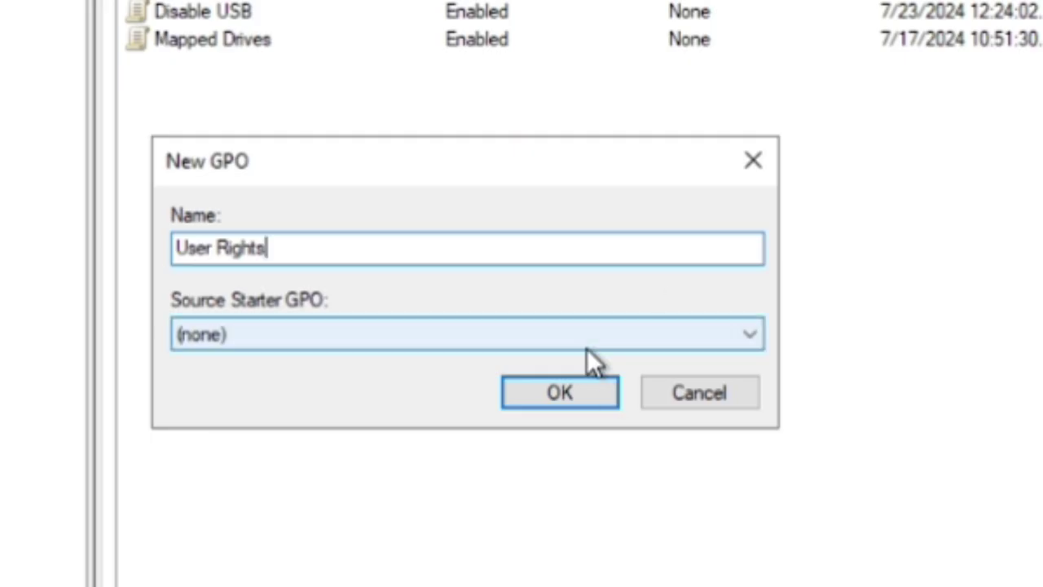
{"action": "left_click", "coordinate": [562, 391]}
Open the User Rights GPO in the Group Policy Management Editor
{"action": "left_click", "coordinate": [63, 232]}
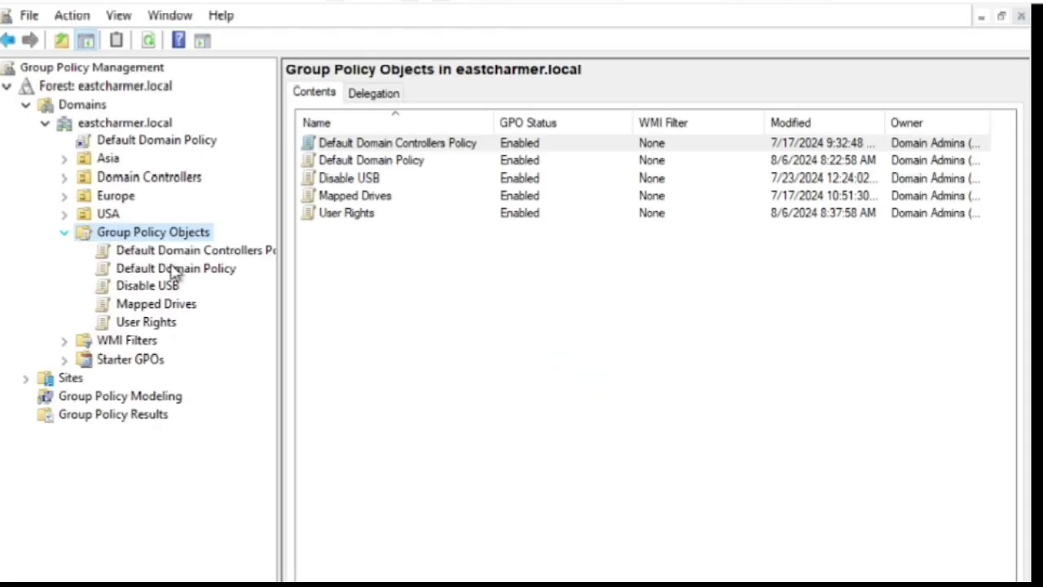
{"action": "left_click", "coordinate": [162, 325]}
{"action": "right_click", "coordinate": [162, 324]}
{"action": "left_click", "coordinate": [199, 331]}
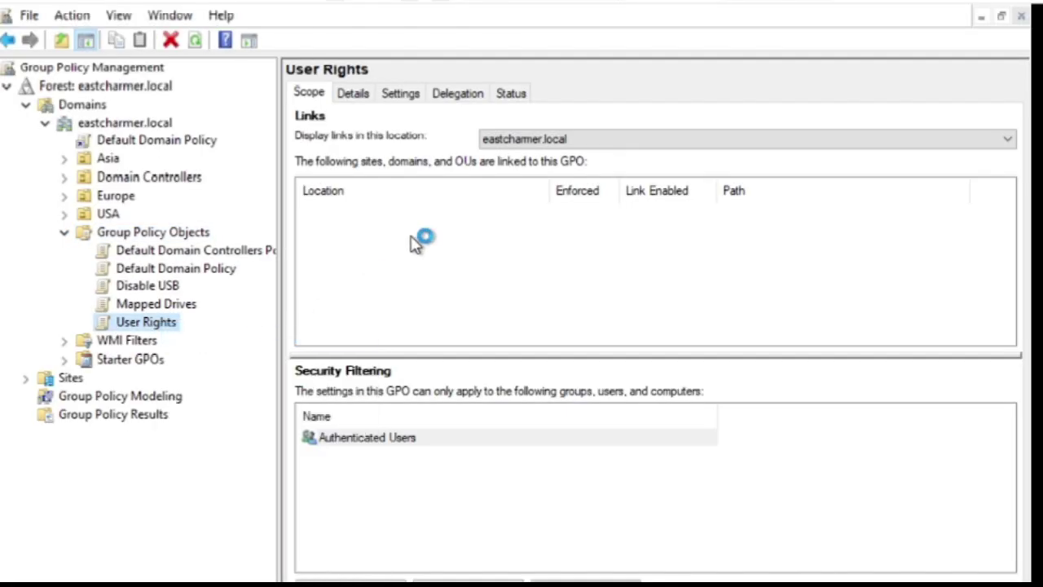
Navigate to Computer Configuration > Policies > Windows Settings > Security Settings > Local Policies > User Rights Assignment, maximized
{"action": "left_click_drag", "start_coordinate": [387, 88], "coordinate": [407, 84]}
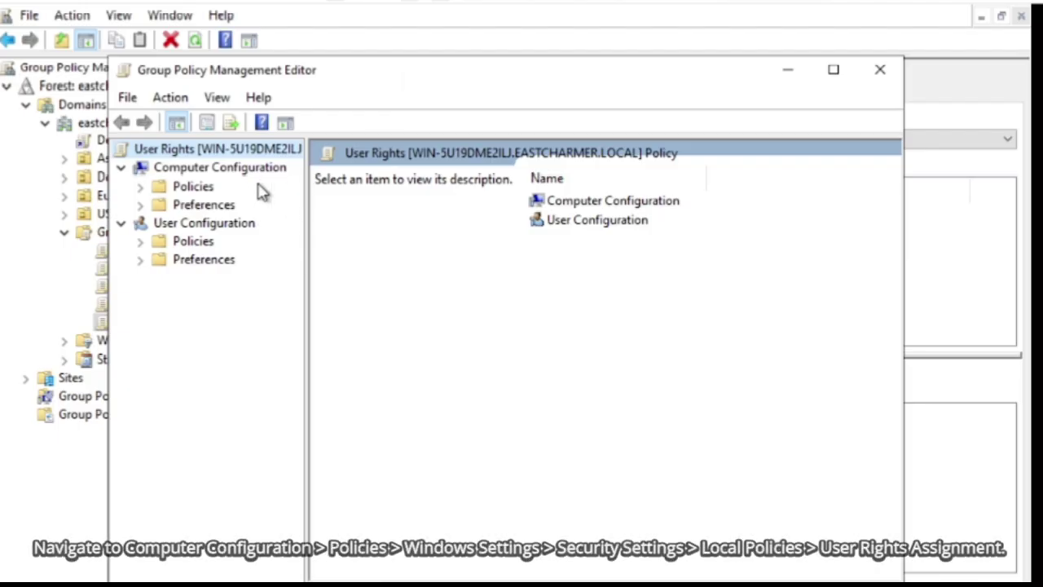
{"action": "left_click", "coordinate": [142, 187]}
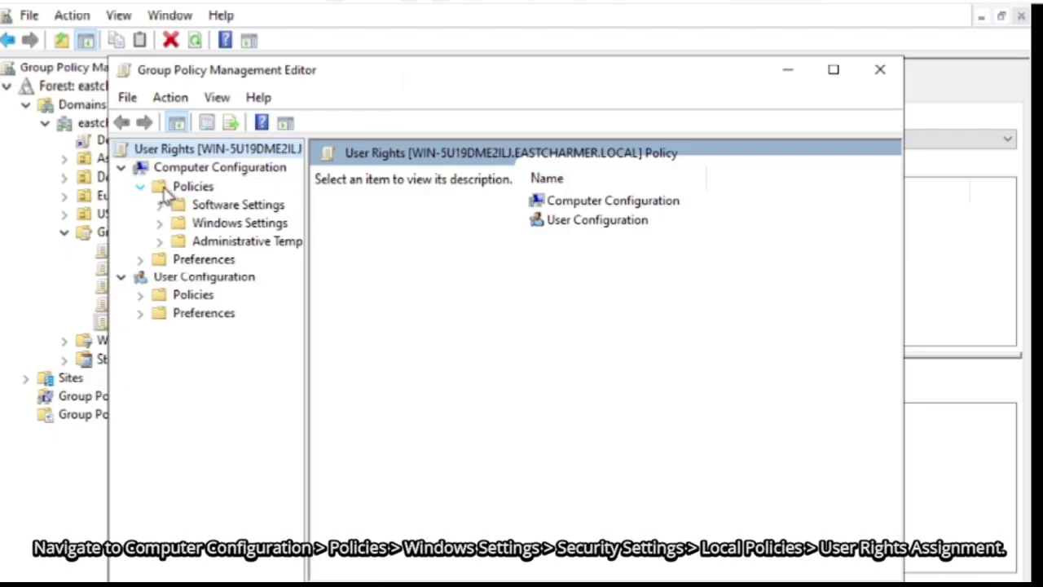
{"action": "left_click", "coordinate": [160, 223]}
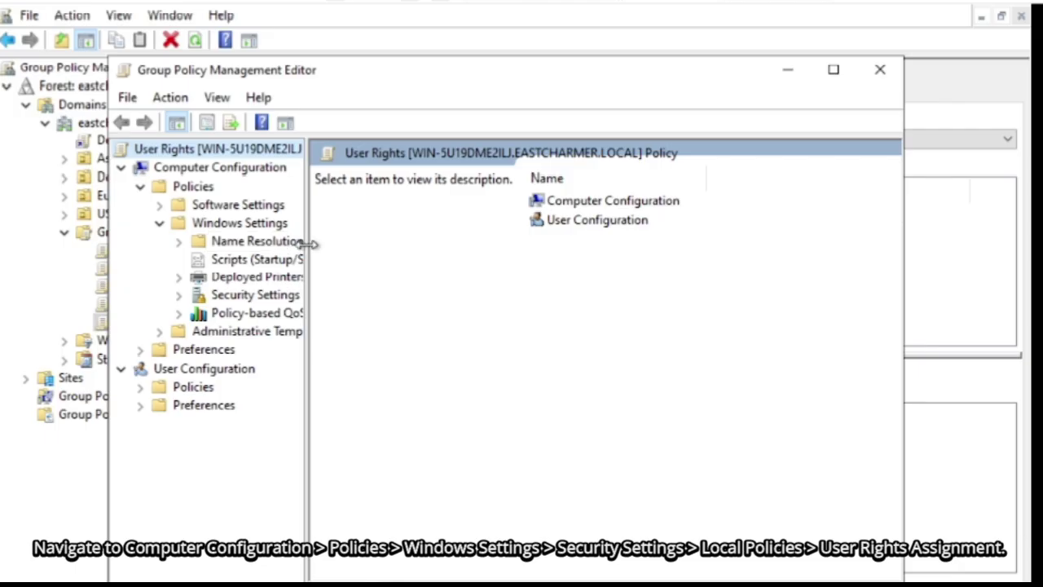
{"action": "left_click", "coordinate": [178, 295]}
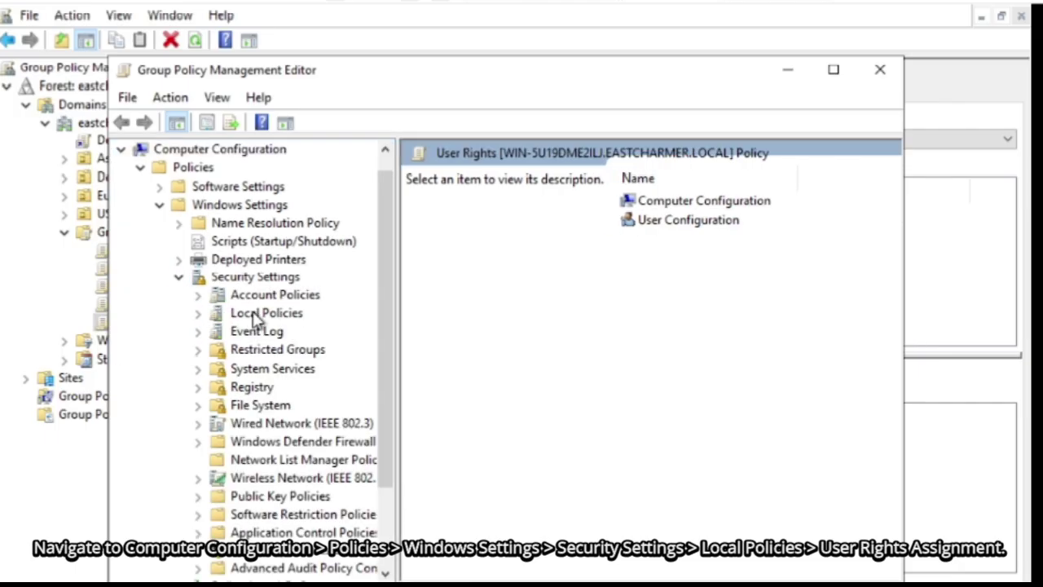
{"action": "left_click", "coordinate": [258, 315]}
{"action": "left_click", "coordinate": [533, 262]}
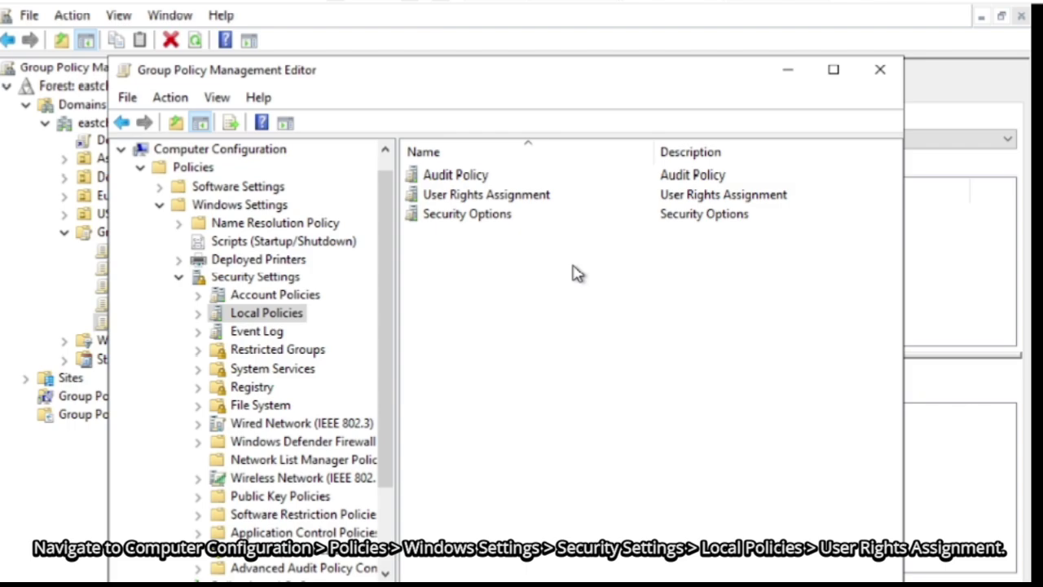
{"action": "double_click", "coordinate": [487, 194]}
{"action": "left_click", "coordinate": [834, 69]}
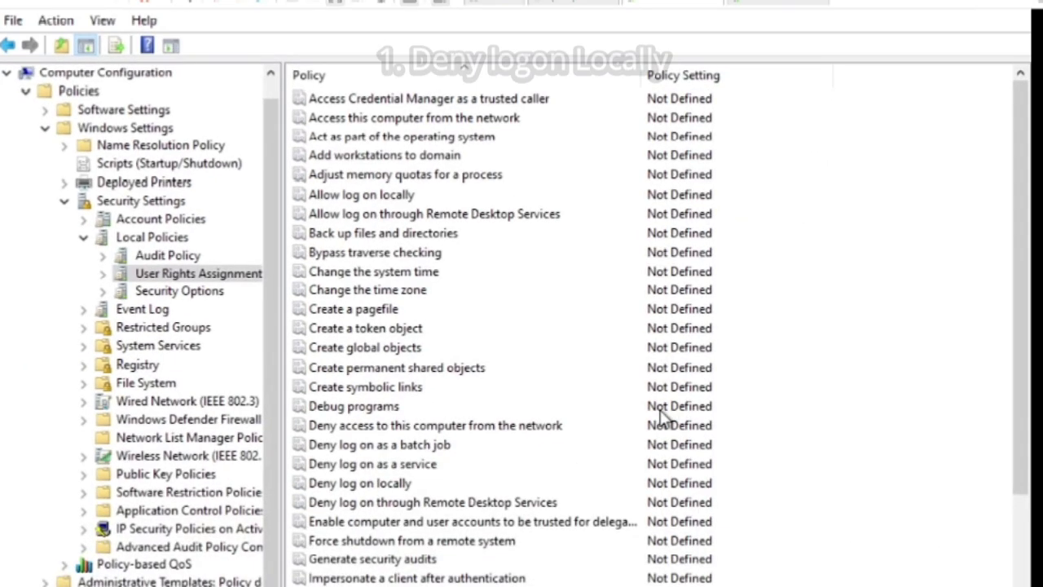
{"action": "scroll", "coordinate": [661, 418], "scroll_direction": "down", "scroll_amount": 5}
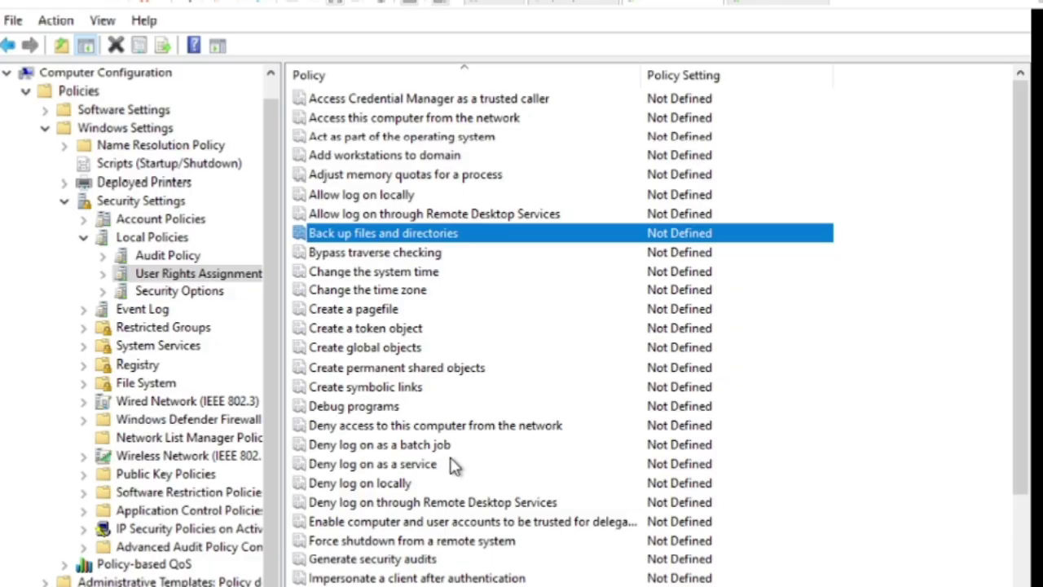
Define Deny log on locally and assign it to the EASTCHARMER\#HR_Department group
{"action": "double_click", "coordinate": [414, 483]}
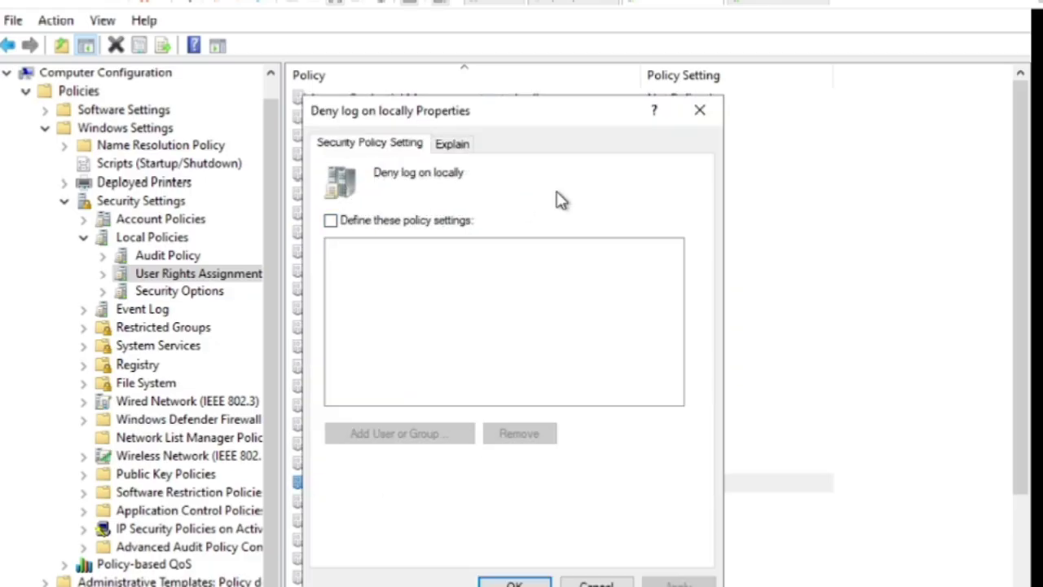
{"action": "left_click", "coordinate": [331, 221]}
{"action": "left_click", "coordinate": [408, 433]}
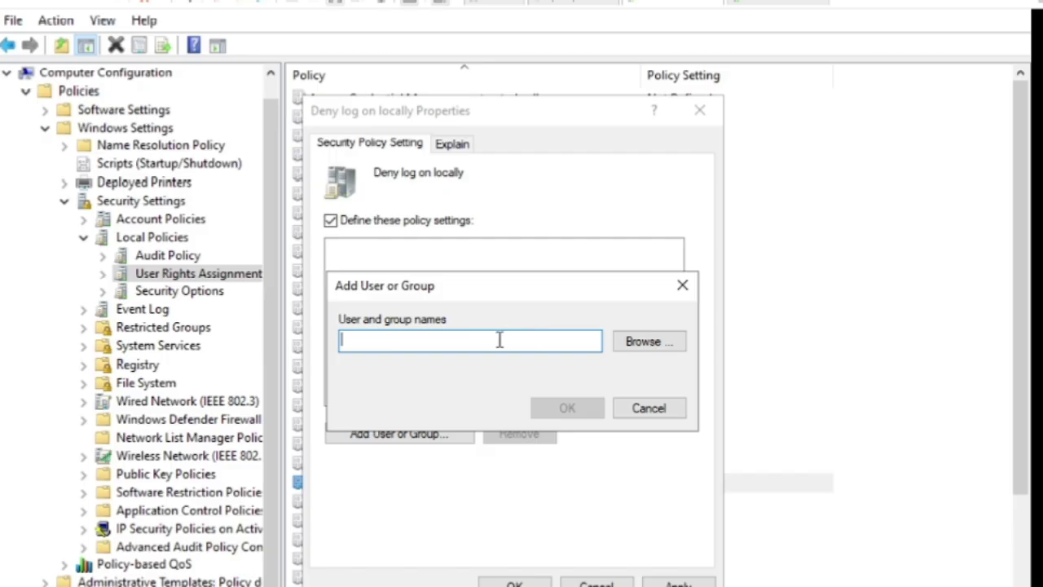
{"action": "type", "text": "#H"}
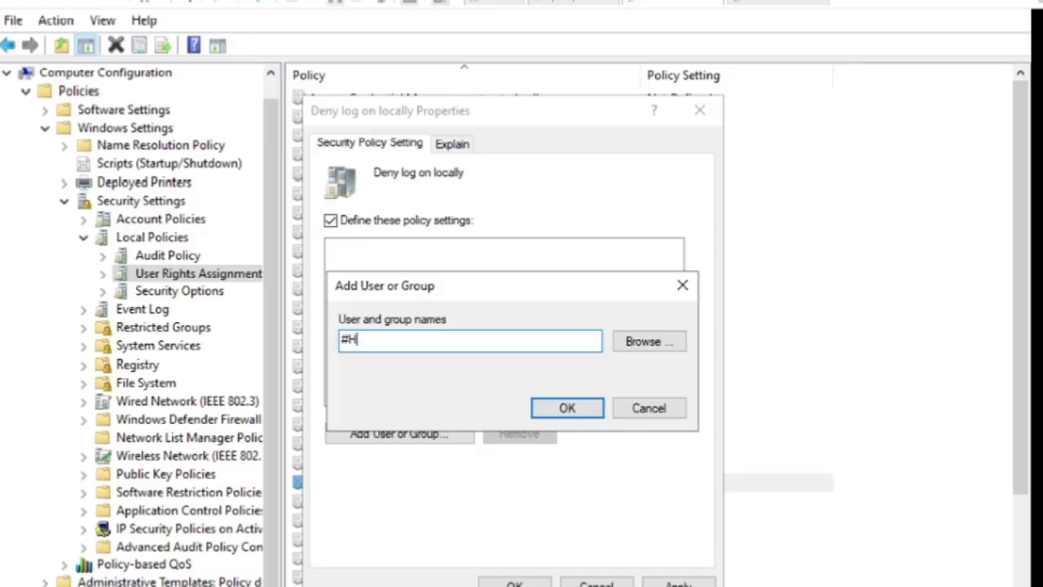
{"action": "type", "text": "R"}
{"action": "left_click", "coordinate": [667, 344]}
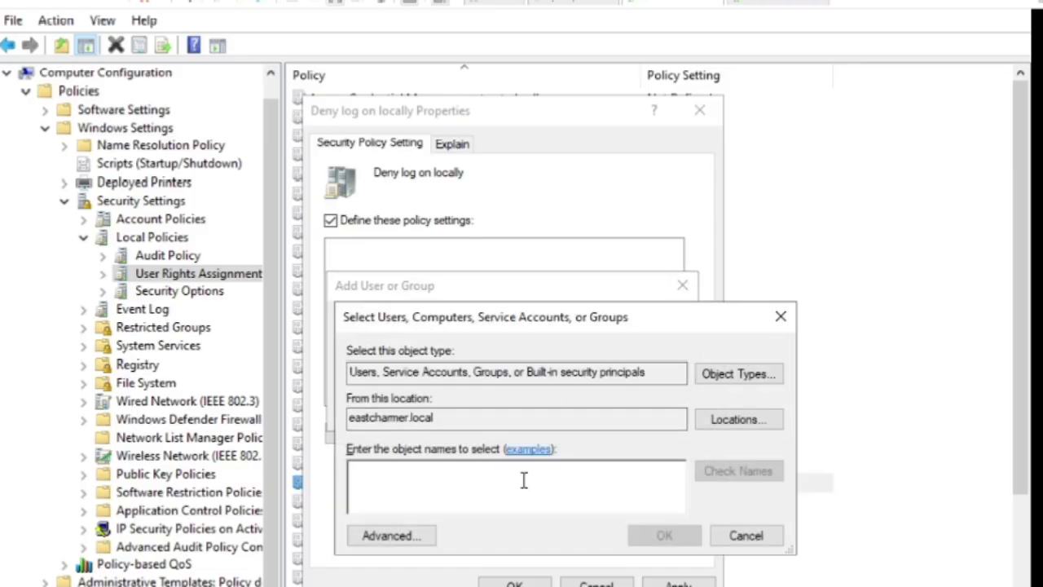
{"action": "type", "text": "#"}
{"action": "left_click", "coordinate": [738, 470]}
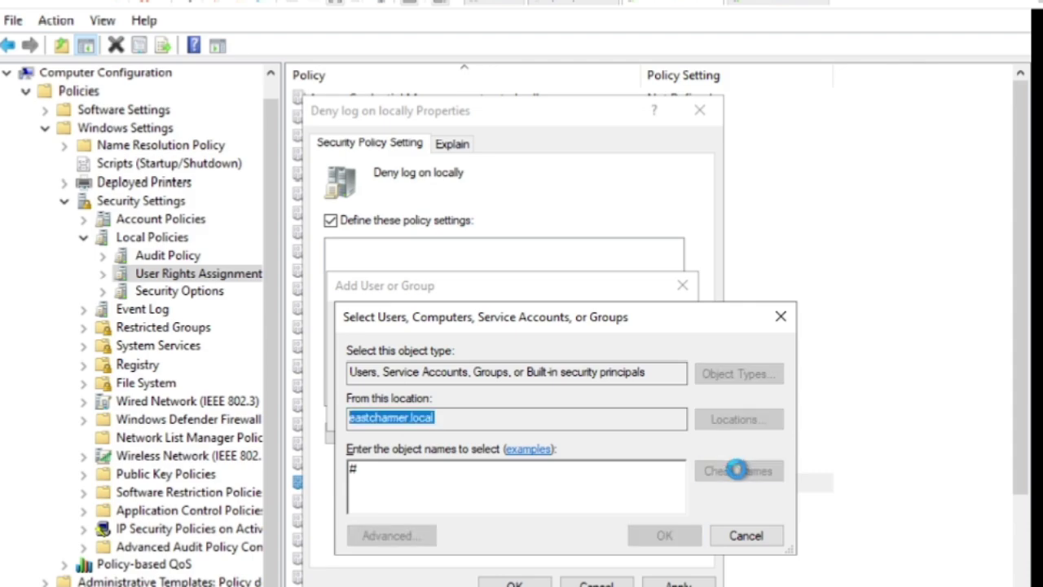
{"action": "key", "text": "Return"}
{"action": "key", "text": "Return"}
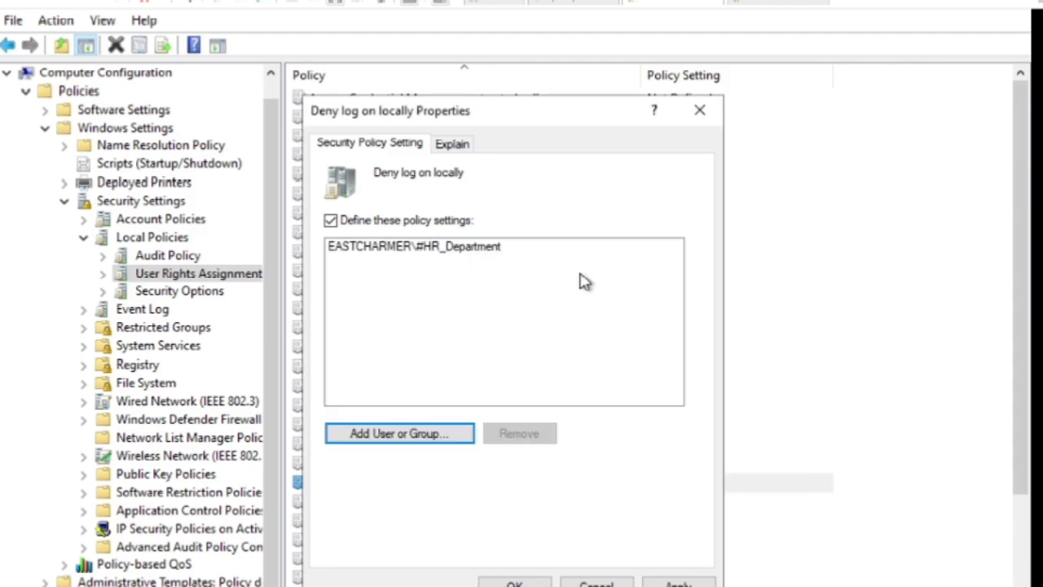
{"action": "left_click", "coordinate": [515, 582]}
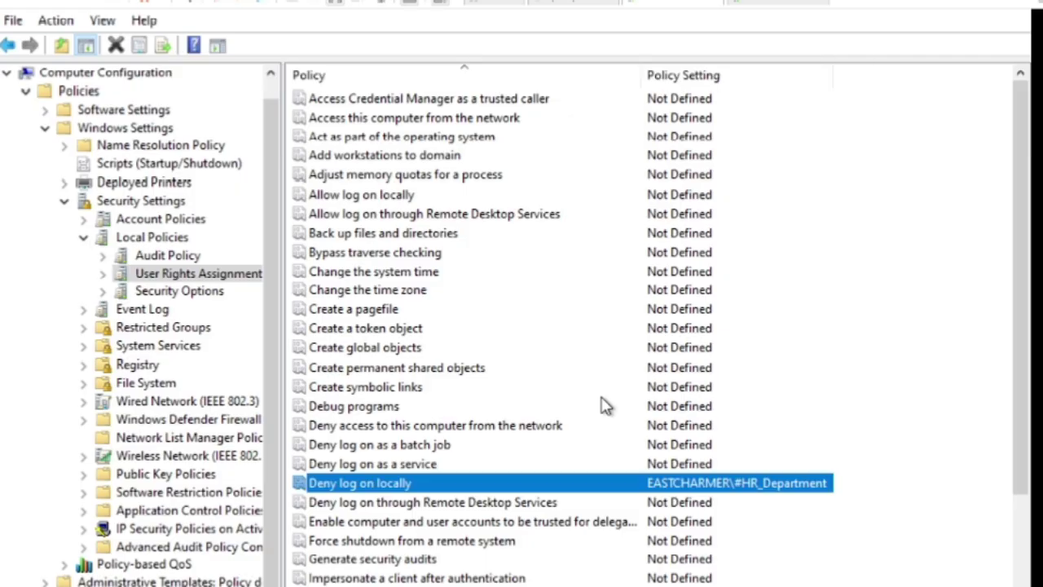
Define Allow log on through Remote Desktop Services and begin entering the group name to add
{"action": "double_click", "coordinate": [413, 216]}
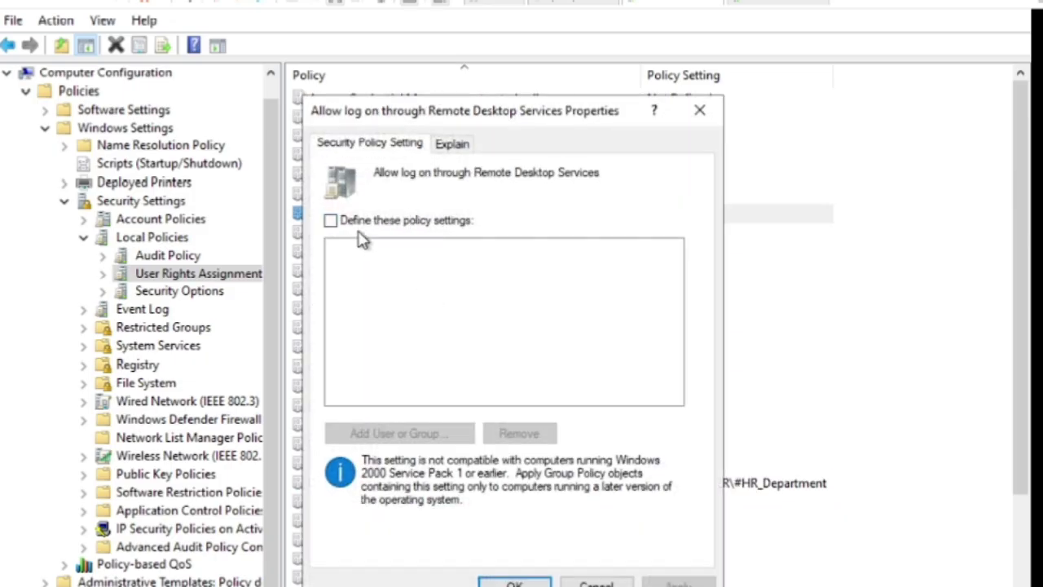
{"action": "left_click", "coordinate": [334, 222]}
{"action": "left_click", "coordinate": [416, 432]}
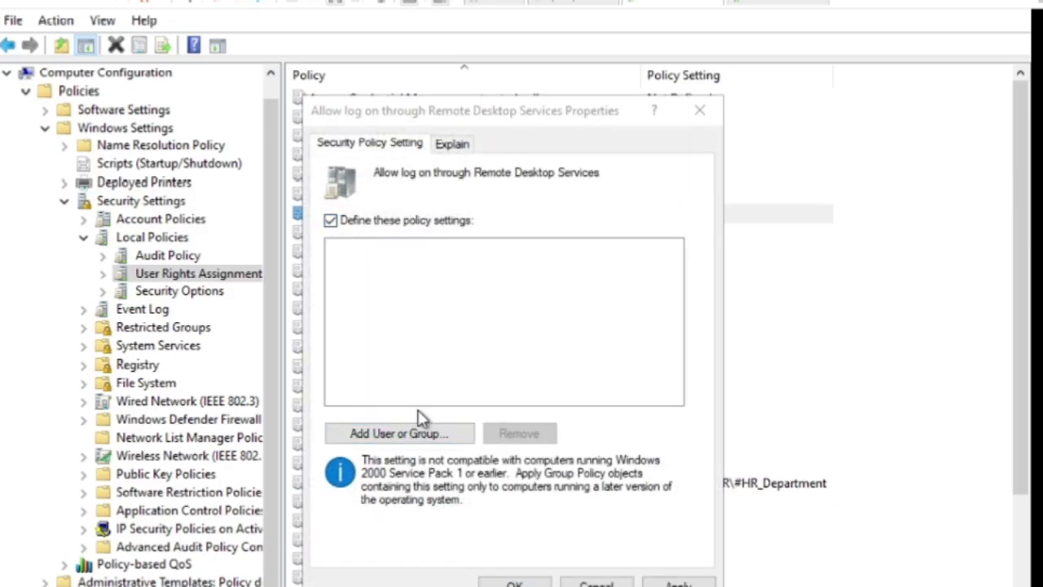
{"action": "left_click", "coordinate": [640, 344]}
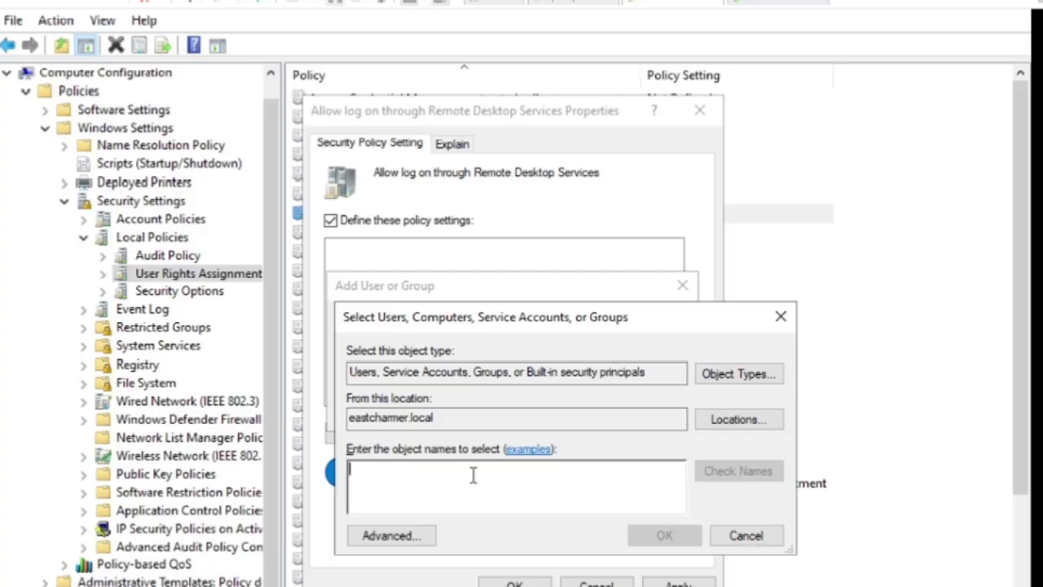
{"action": "type", "text": "#HR"}
{"action": "left_click", "coordinate": [738, 471]}
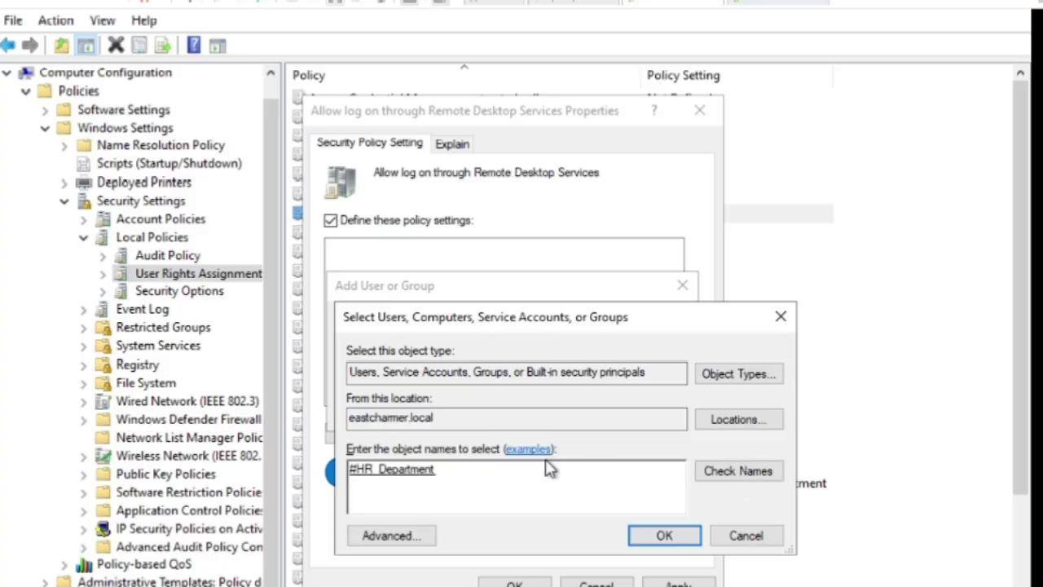
{"action": "left_click_drag", "start_coordinate": [494, 467], "coordinate": [297, 447]}
{"action": "key", "text": "BackSpace"}
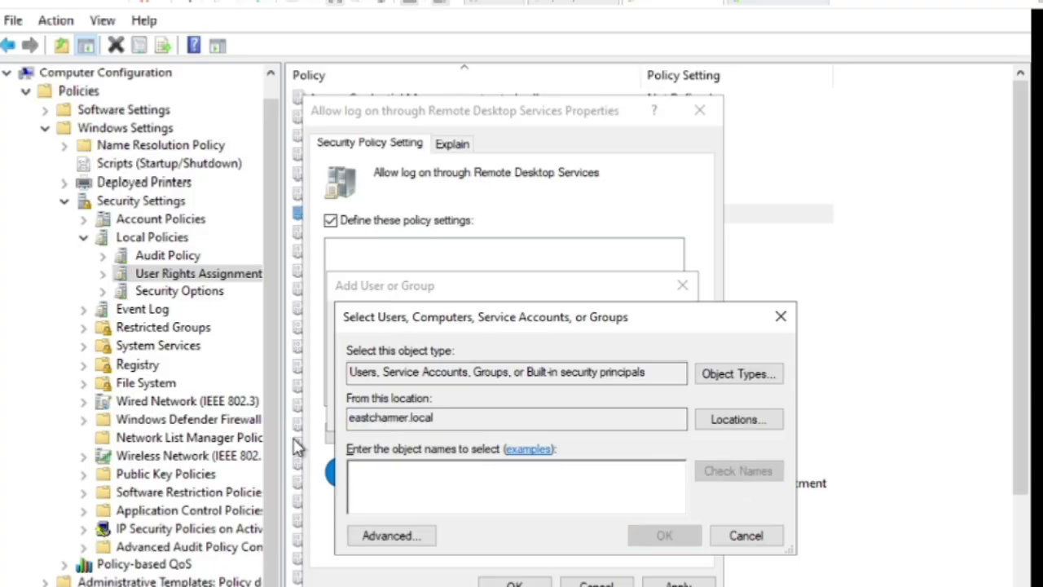
{"action": "type", "text": "l"}
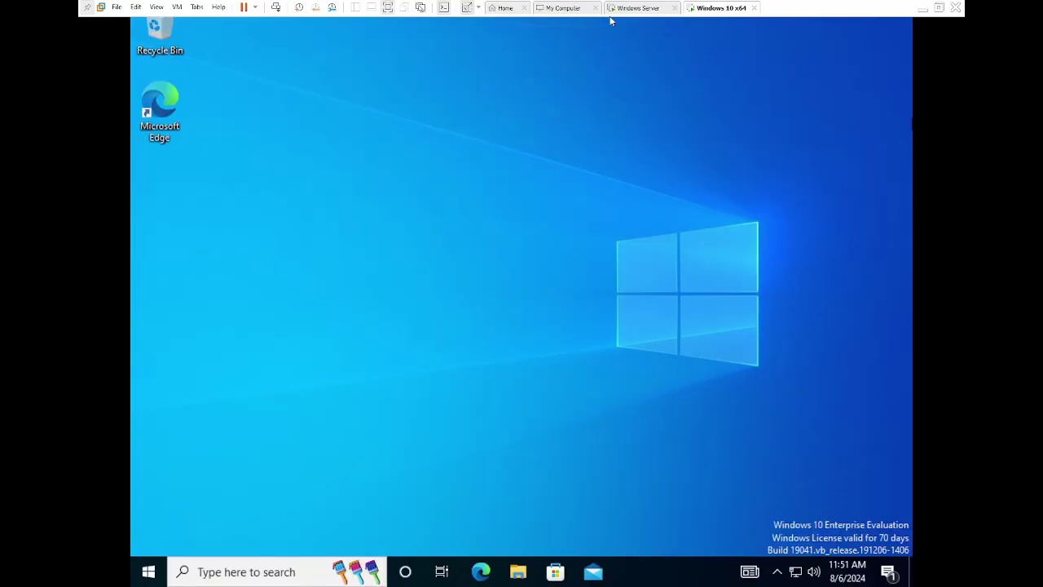
Sign out of the Windows Server virtual machine session
{"action": "left_click", "coordinate": [630, 7]}
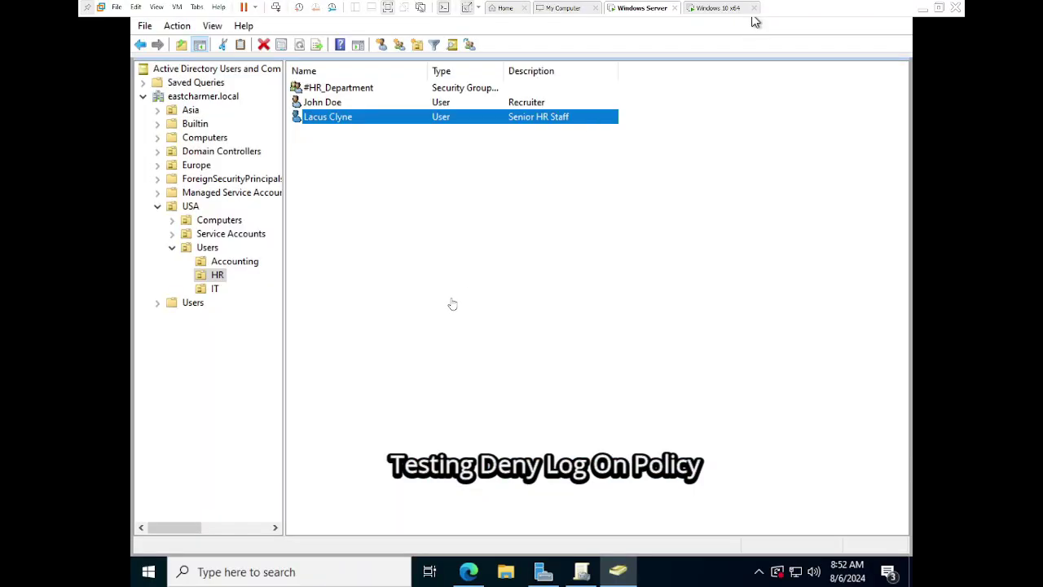
{"action": "left_click", "coordinate": [148, 574]}
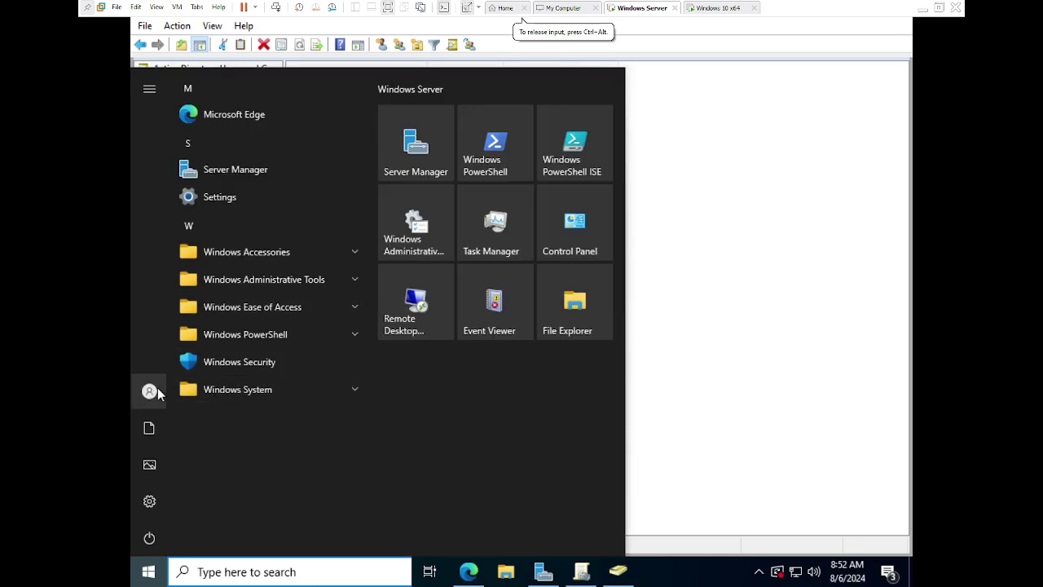
{"action": "left_click", "coordinate": [150, 392]}
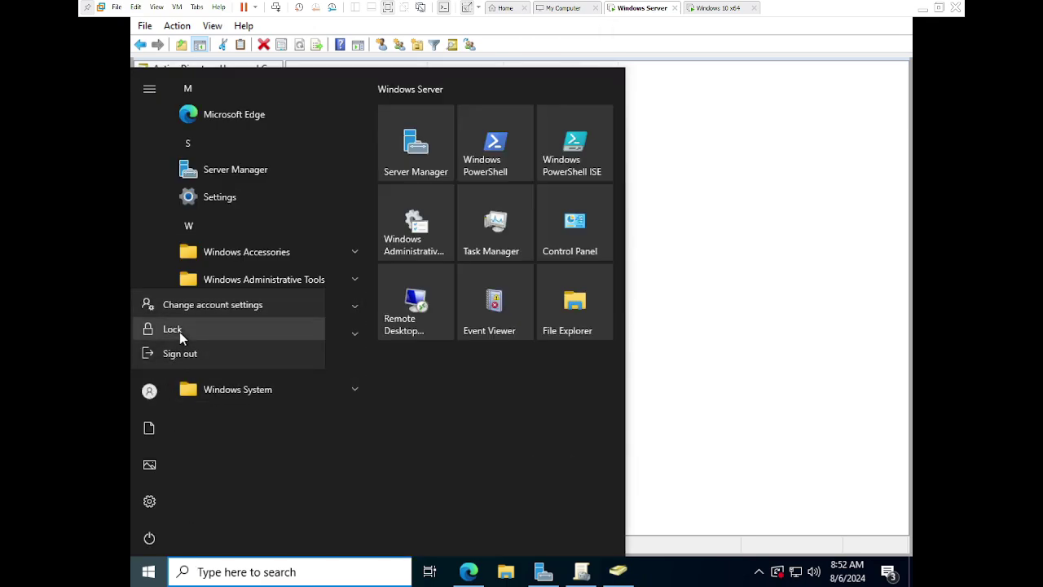
{"action": "left_click", "coordinate": [174, 356]}
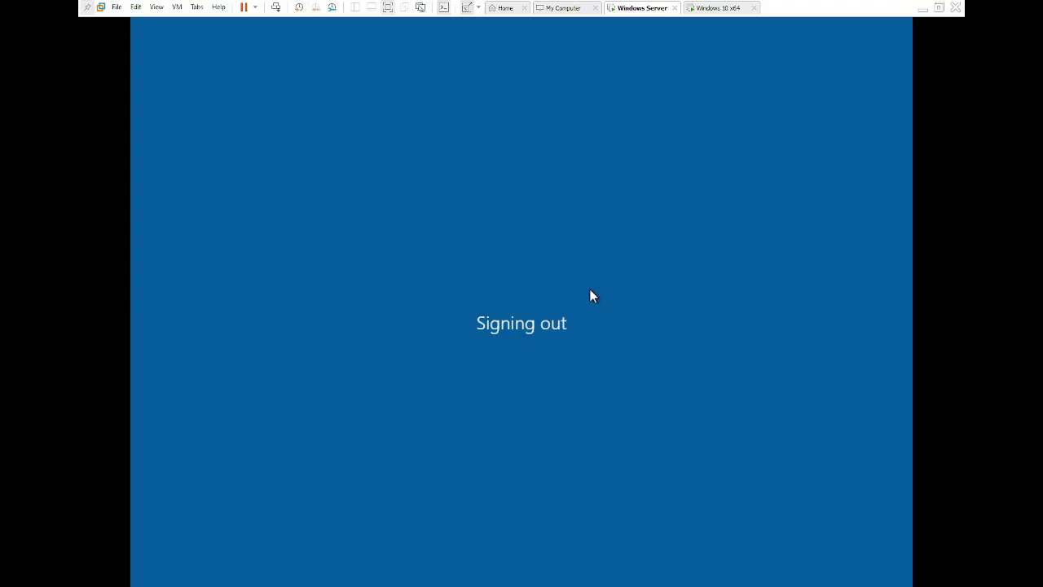
Attempt a local sign-in with the HR user's credentials and dismiss the refusal message
{"action": "type", "text": "lacus"}
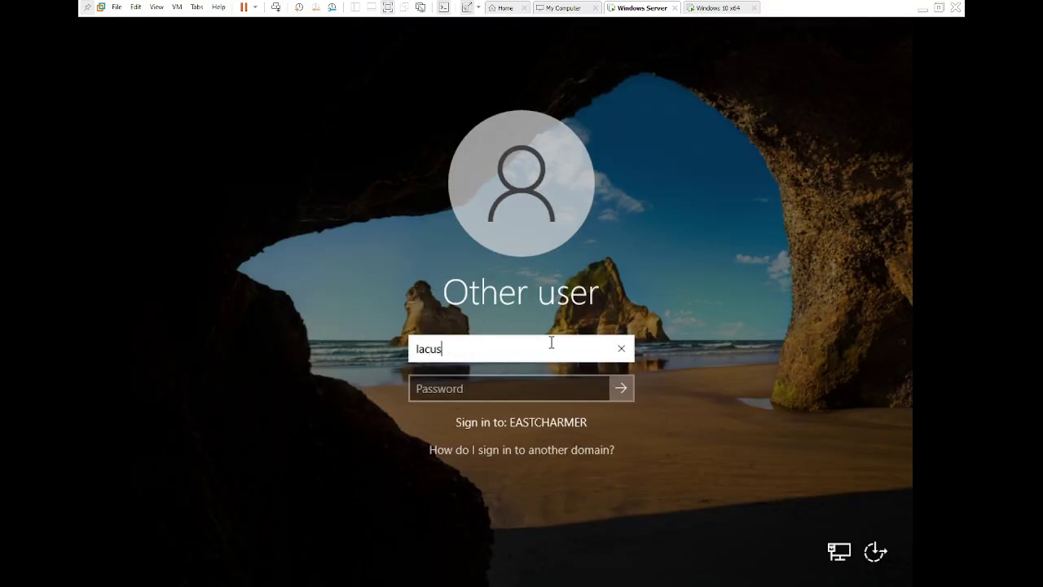
{"action": "key", "text": "Tab"}
{"action": "type", "text": "•"}
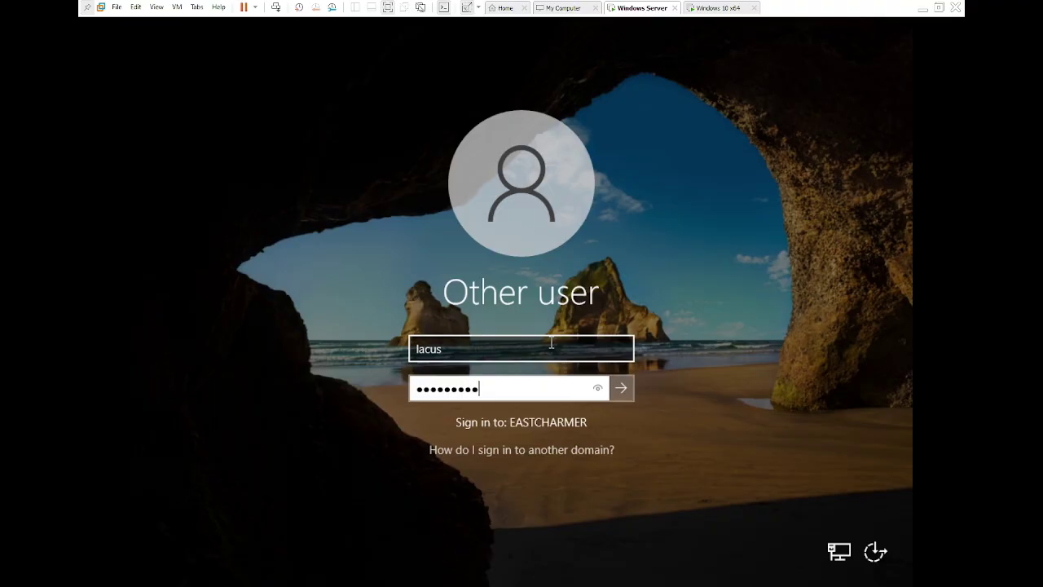
{"action": "key", "text": "Return"}
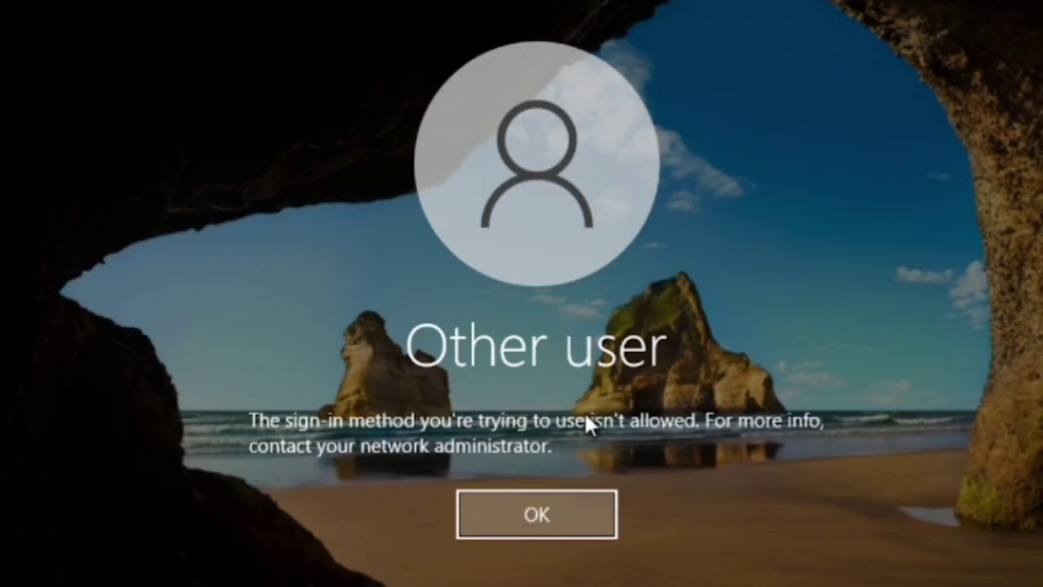
{"action": "key", "text": "Return"}
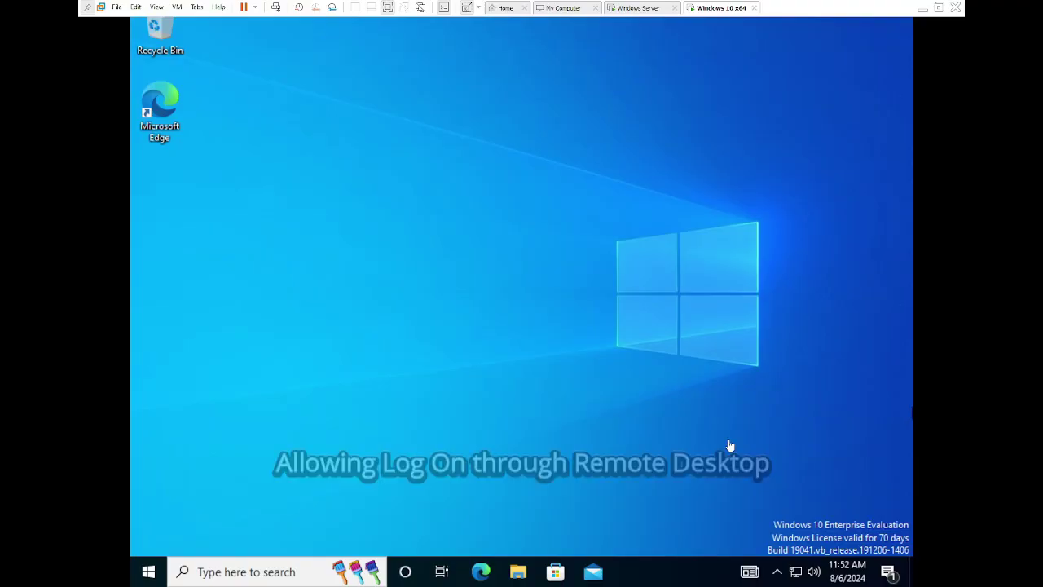
Connect via Remote Desktop to WIN-5U19DME2ILJ with the HR user's password
{"action": "left_click", "coordinate": [520, 318]}
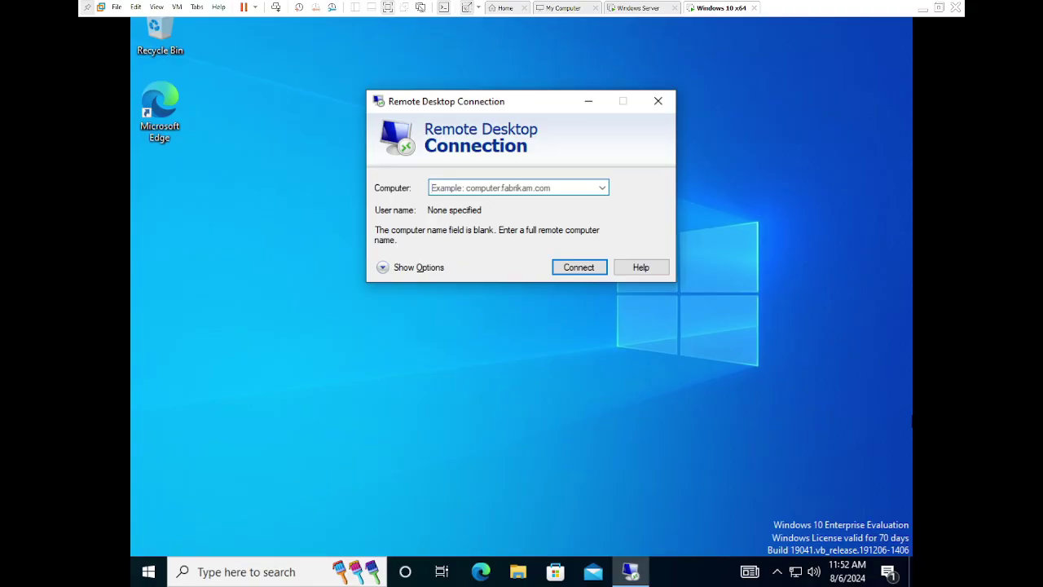
{"action": "key", "text": "ctrl+v"}
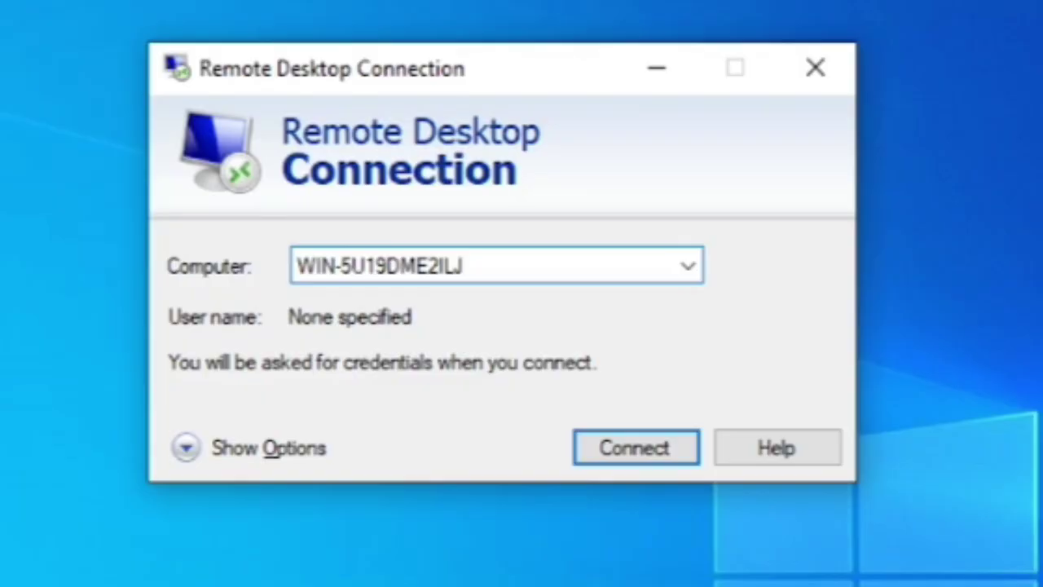
{"action": "left_click", "coordinate": [630, 450]}
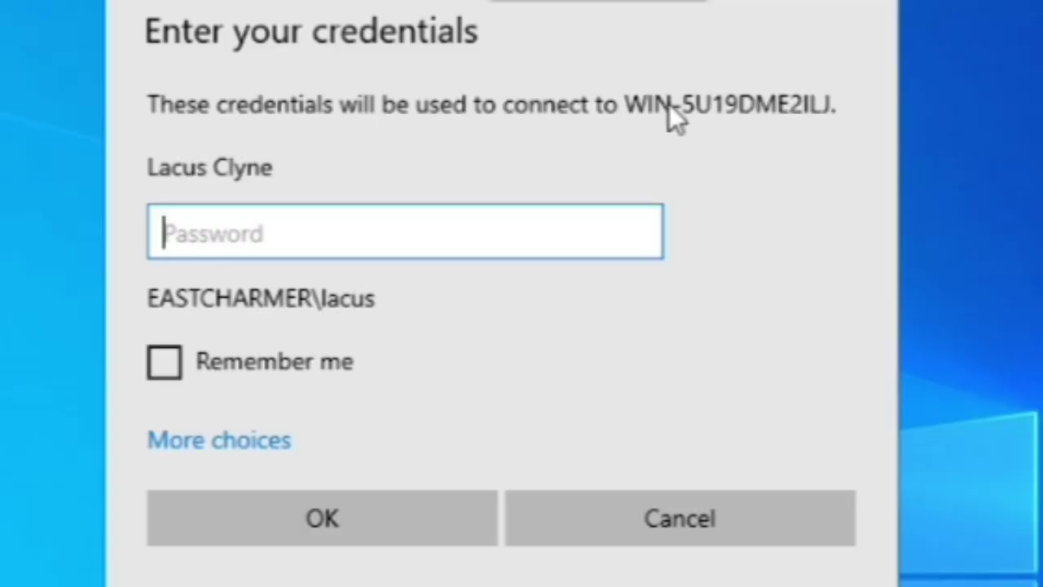
{"action": "key", "text": "ctrl+v"}
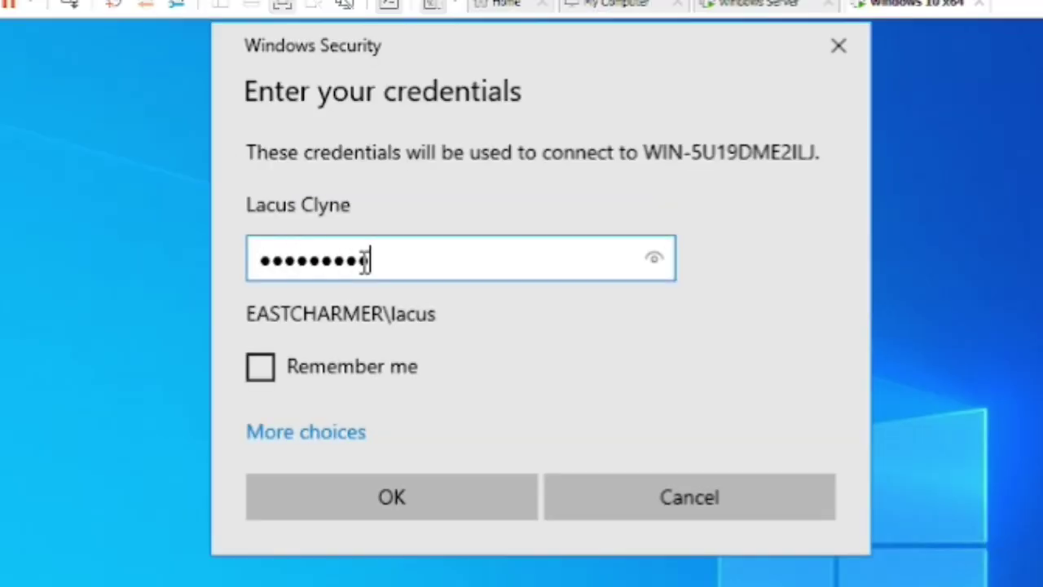
{"action": "left_click", "coordinate": [415, 509]}
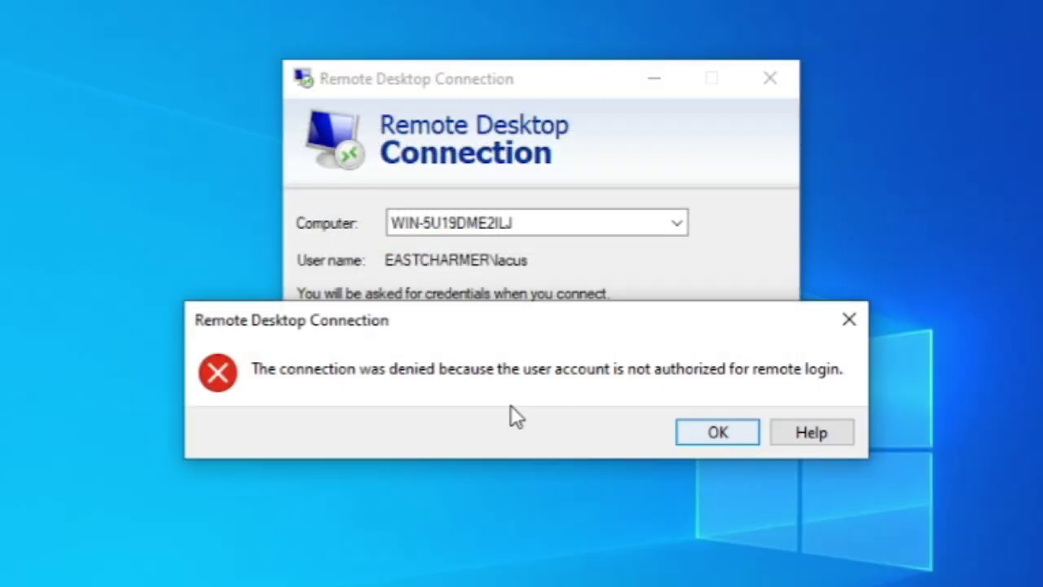